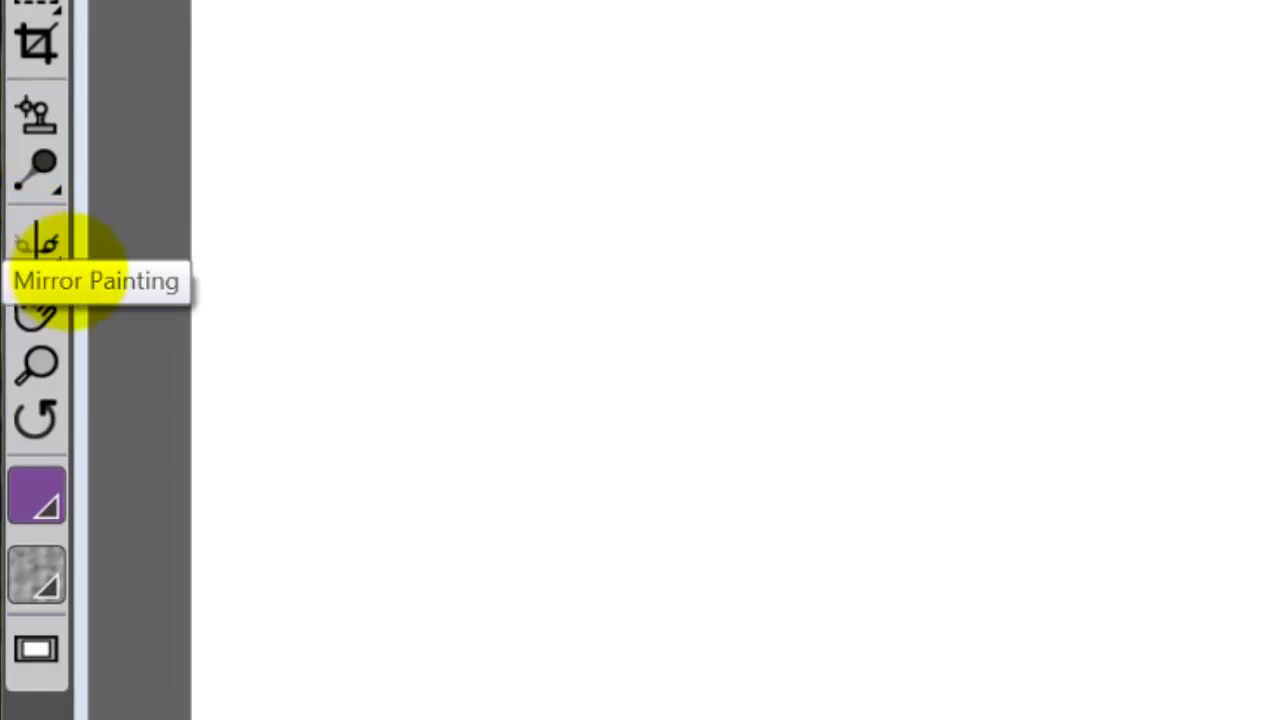
Step: Activate the Kaleidoscope Painting tool, showing radial guides at 3 segments and 0° rotation
click(58, 262)
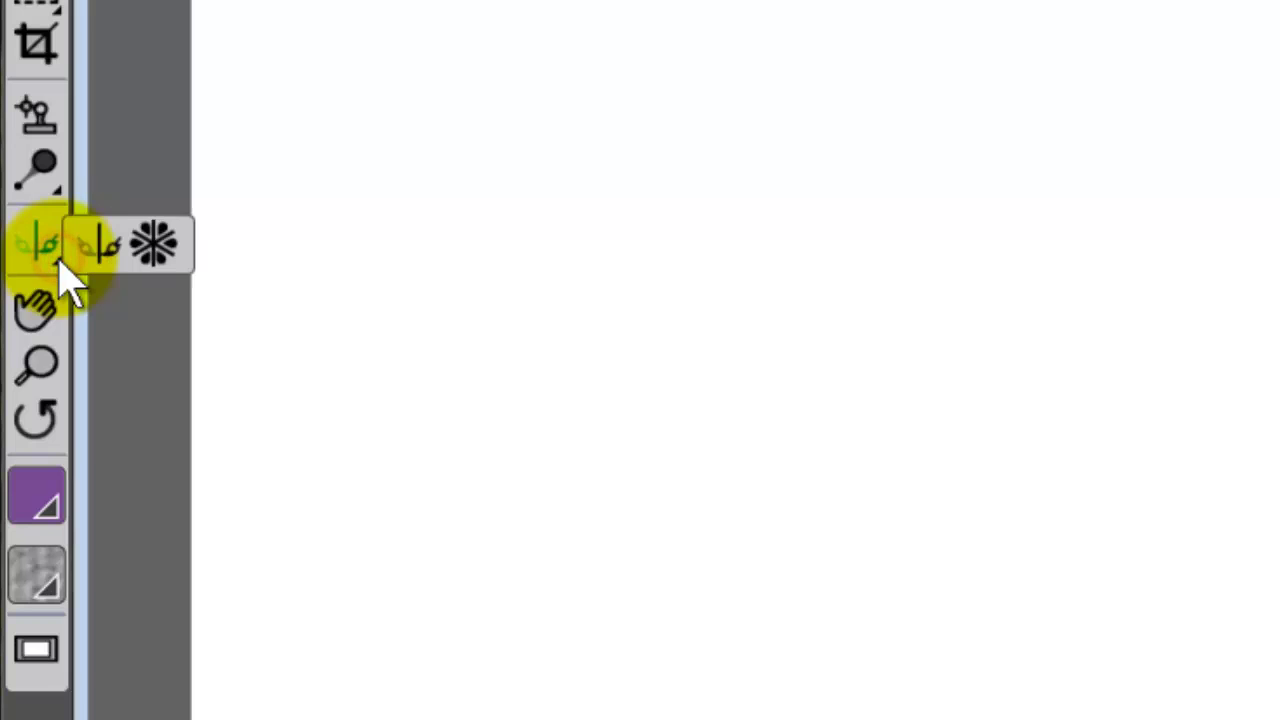
click(155, 248)
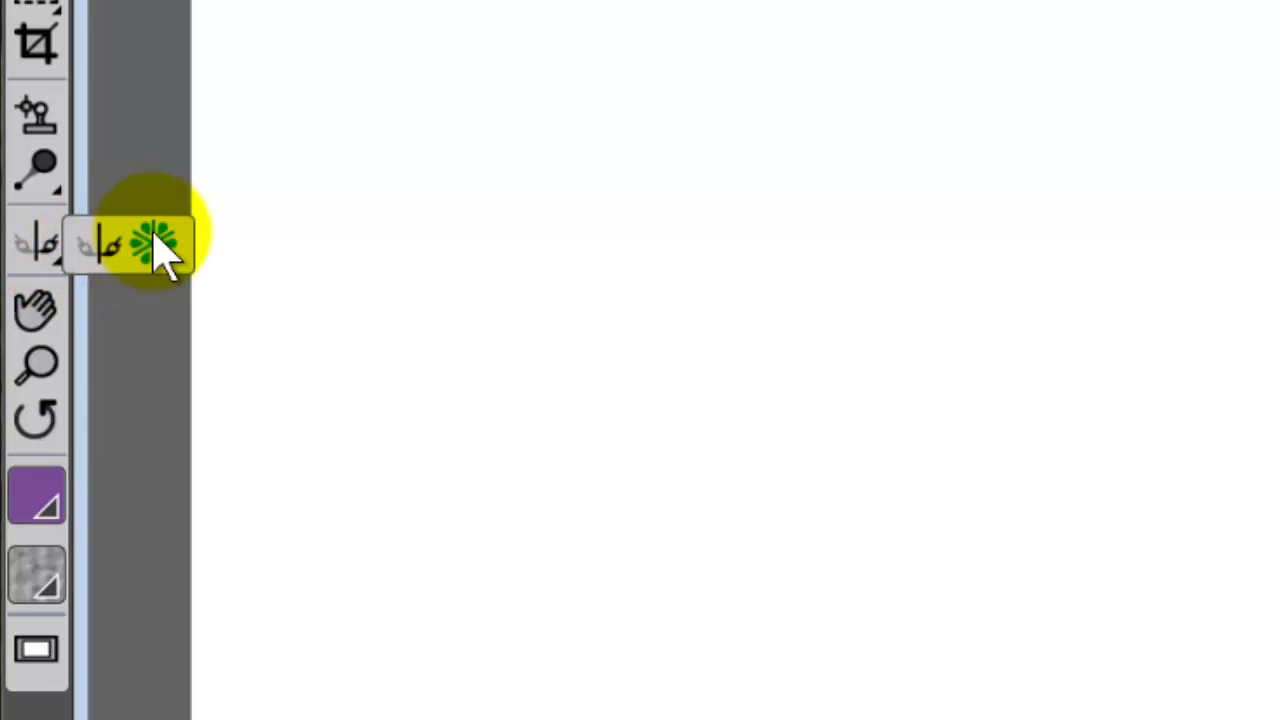
click(155, 248)
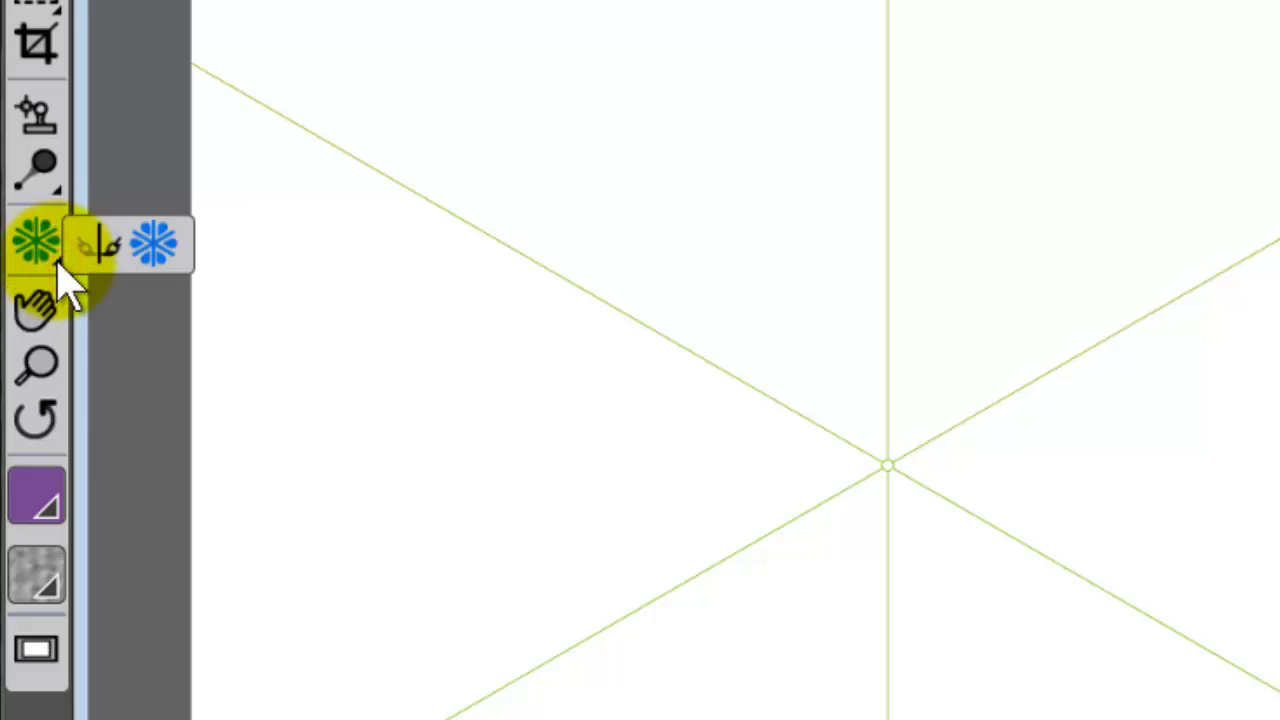
drag(57, 280, 152, 495)
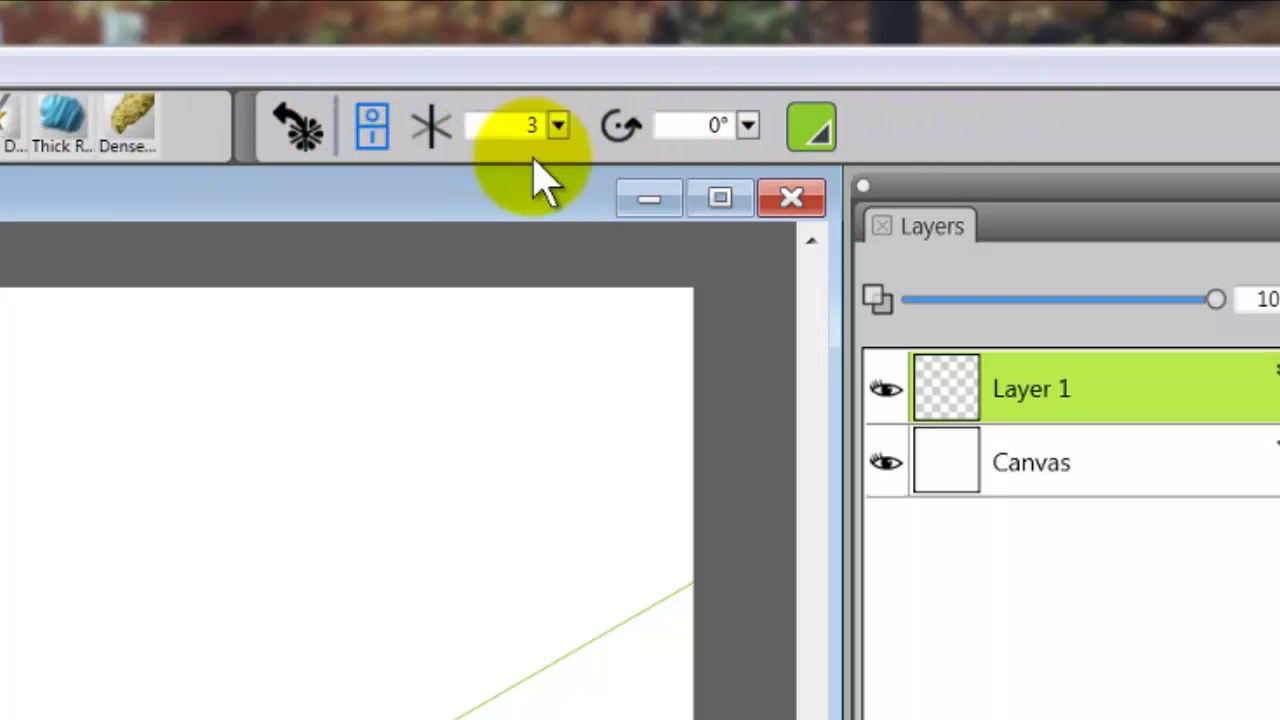
Step: Raise Segment Number to 8, rotate the guides to 304°, and drag the centre up-right
click(530, 125)
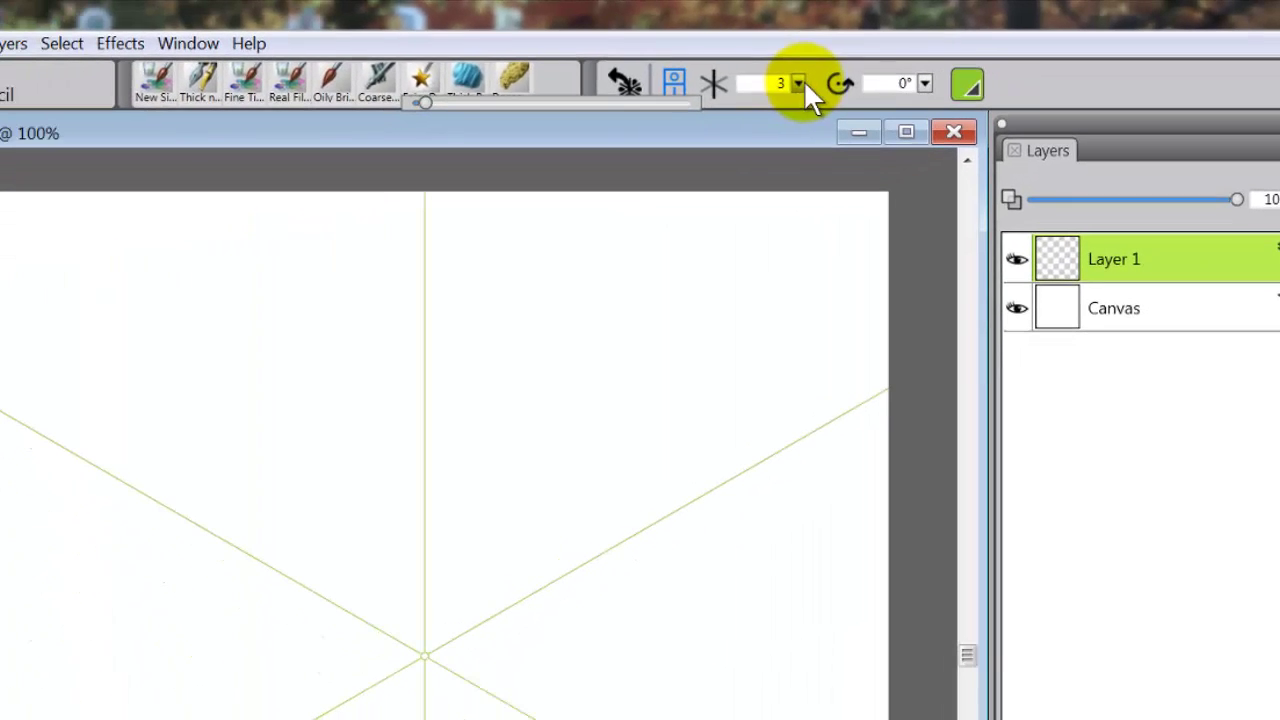
scroll(835, 79, up, 1)
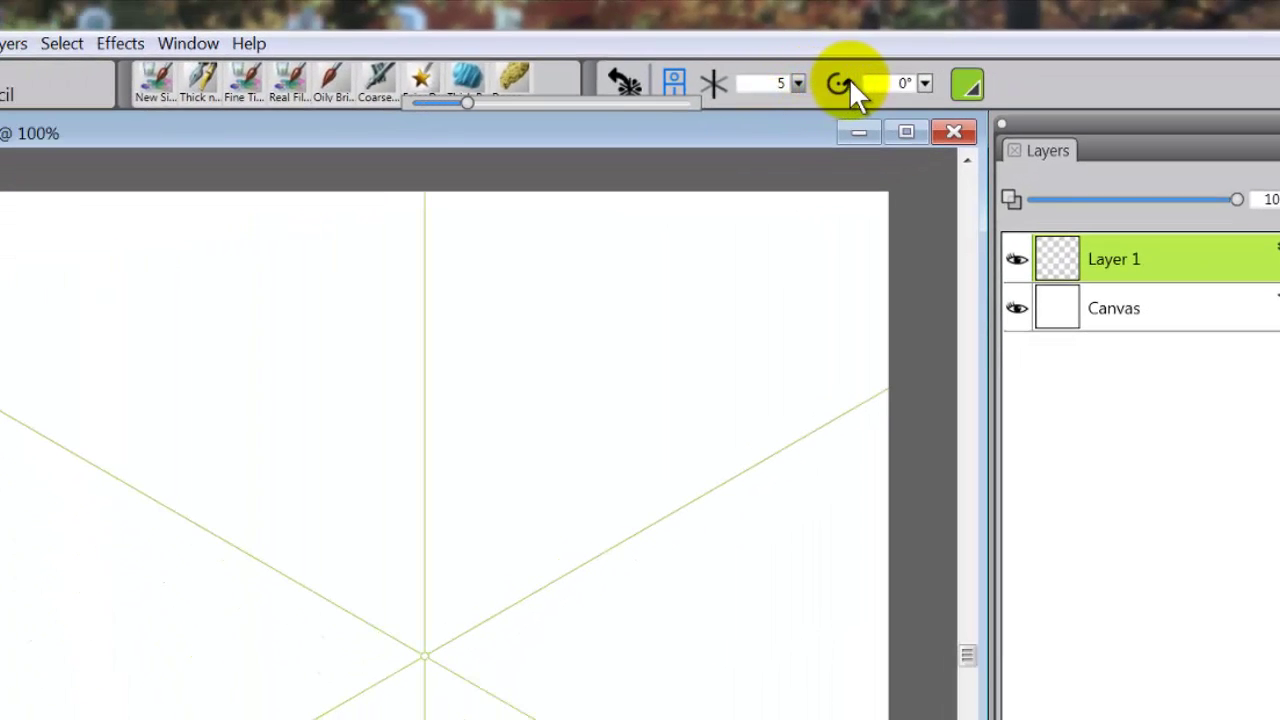
scroll(870, 78, up, 1)
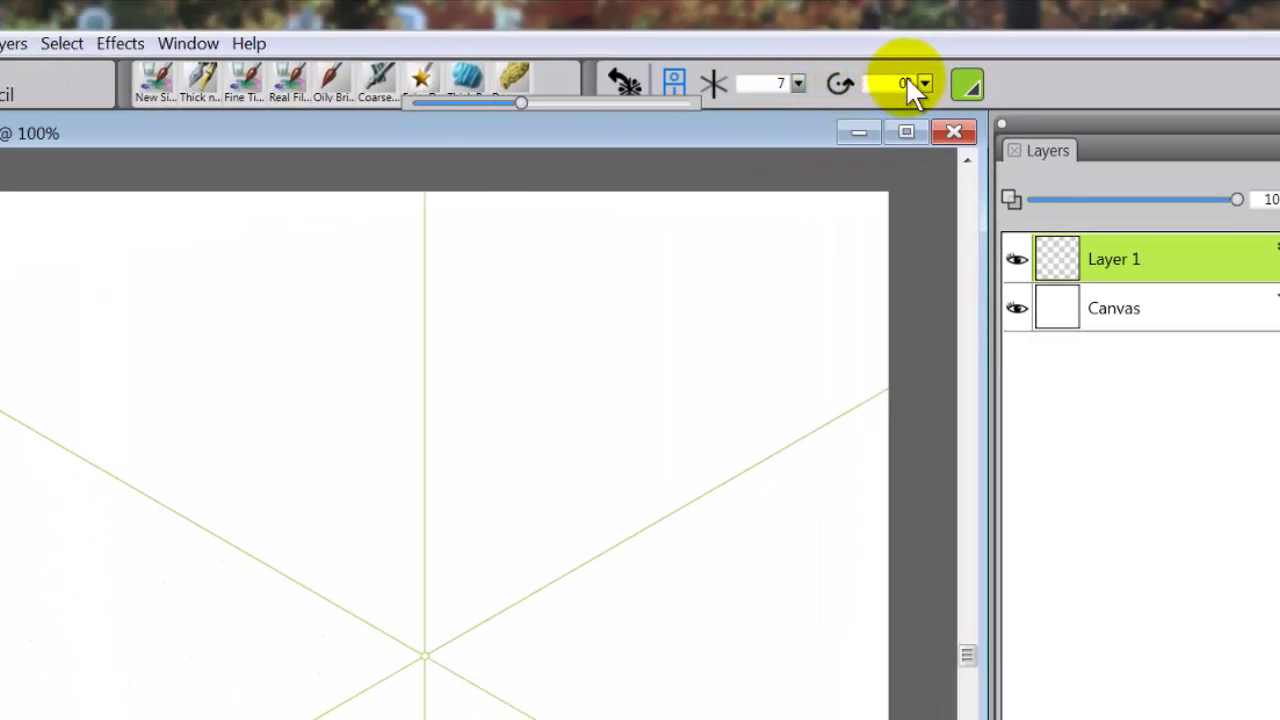
scroll(934, 80, up, 1)
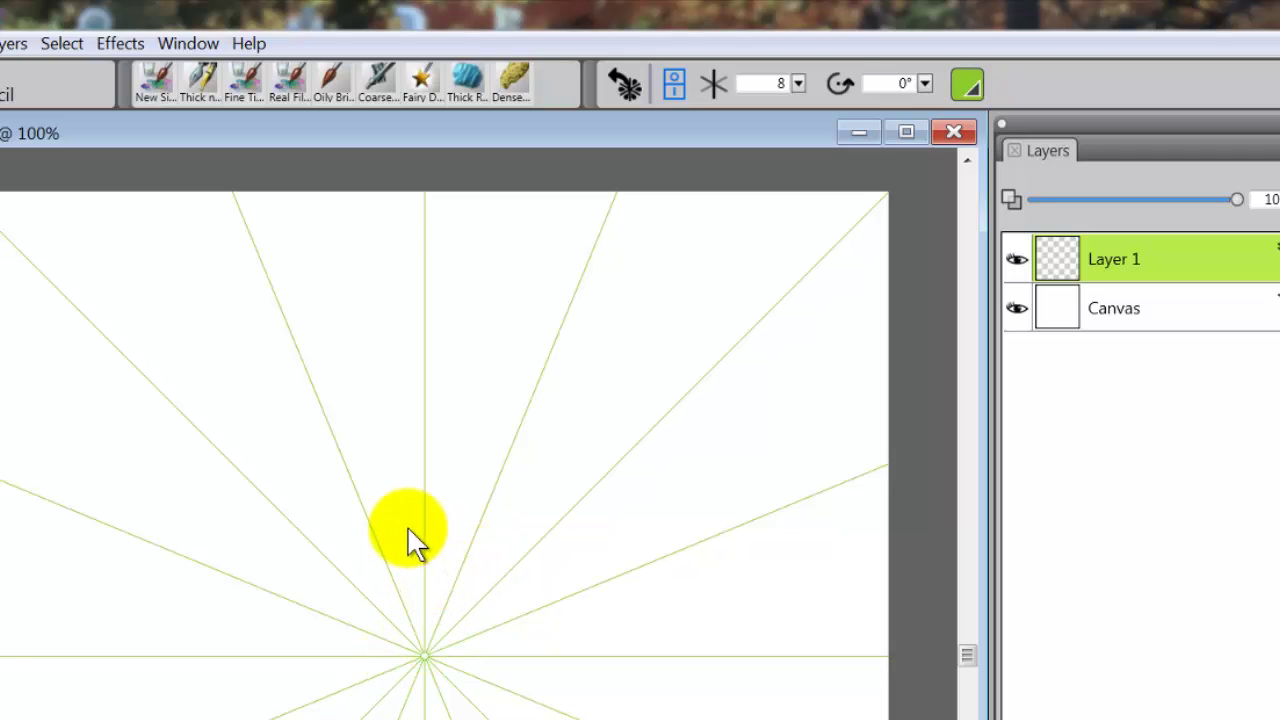
drag(426, 533, 480, 620)
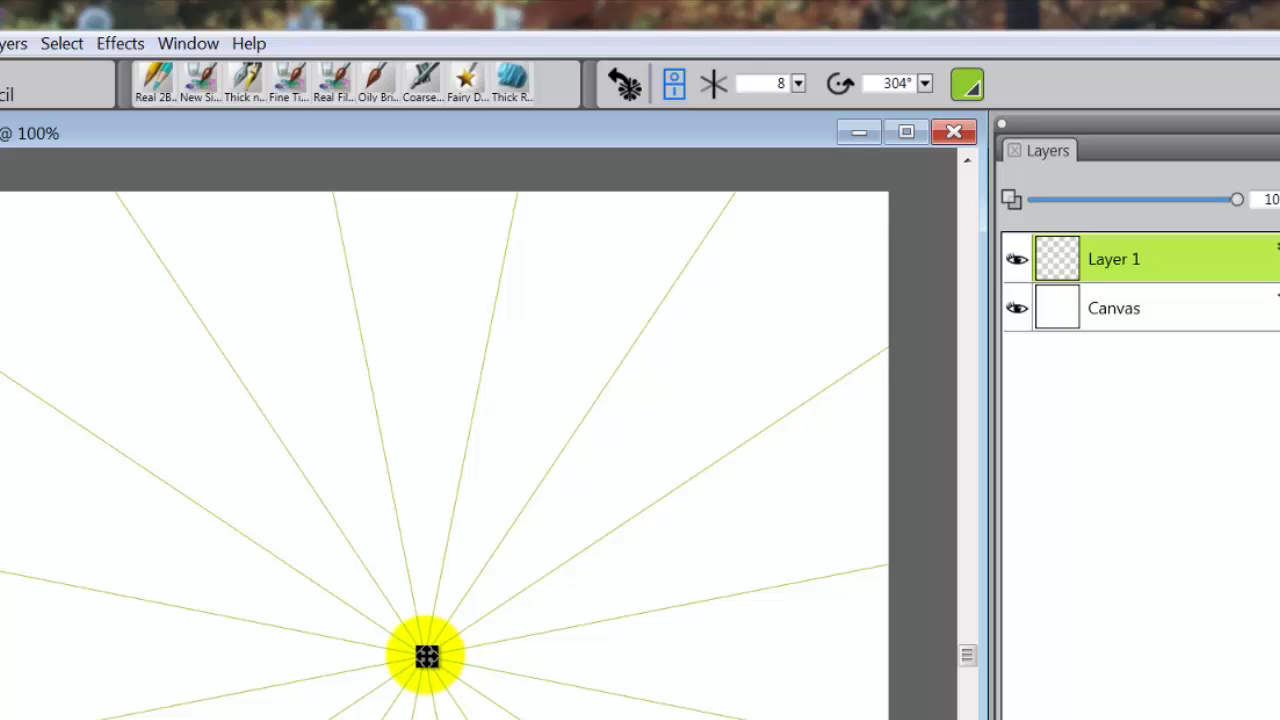
drag(427, 655, 594, 484)
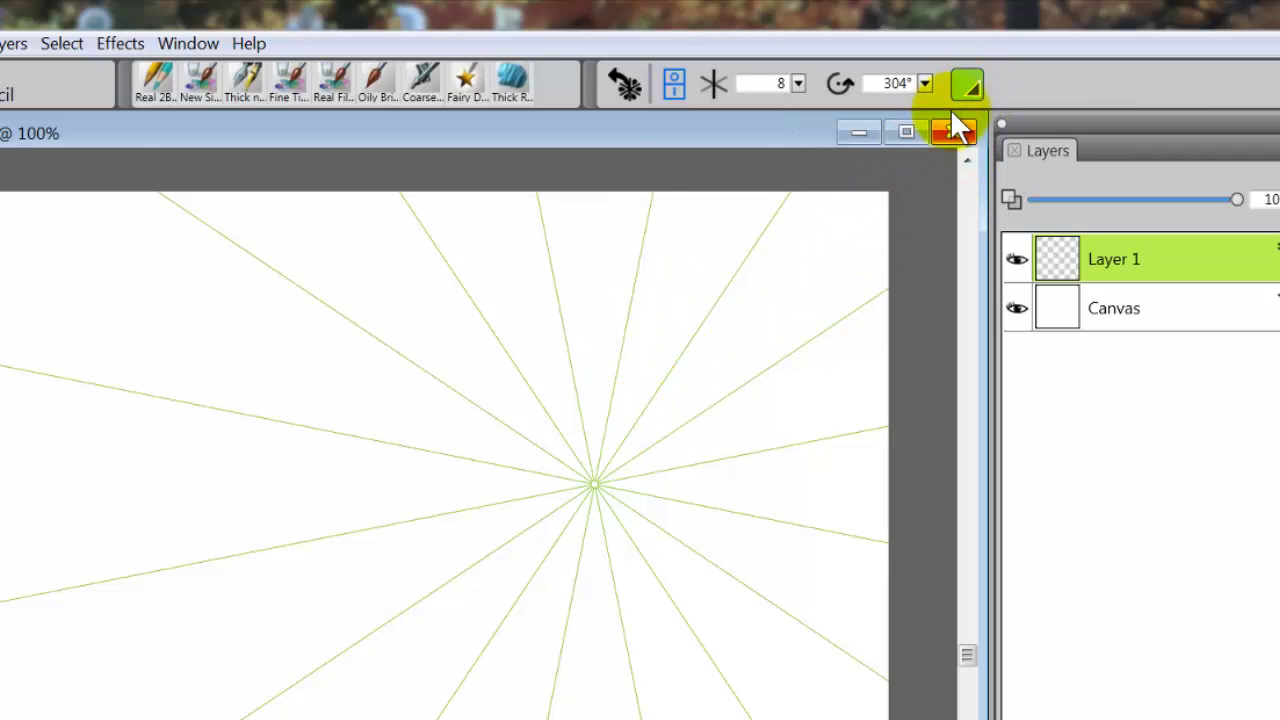
Step: Make the symmetry guides dark purple and select the Digital Watercolor New Simple Water brush
click(971, 86)
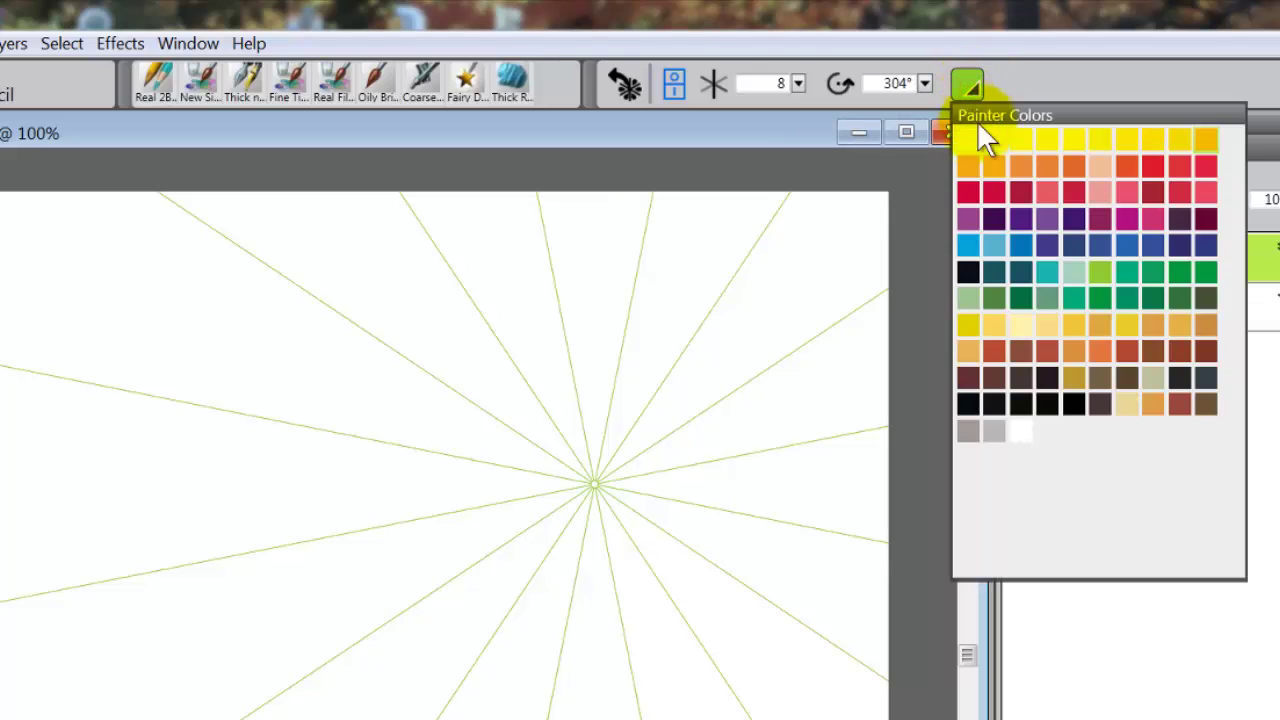
click(995, 218)
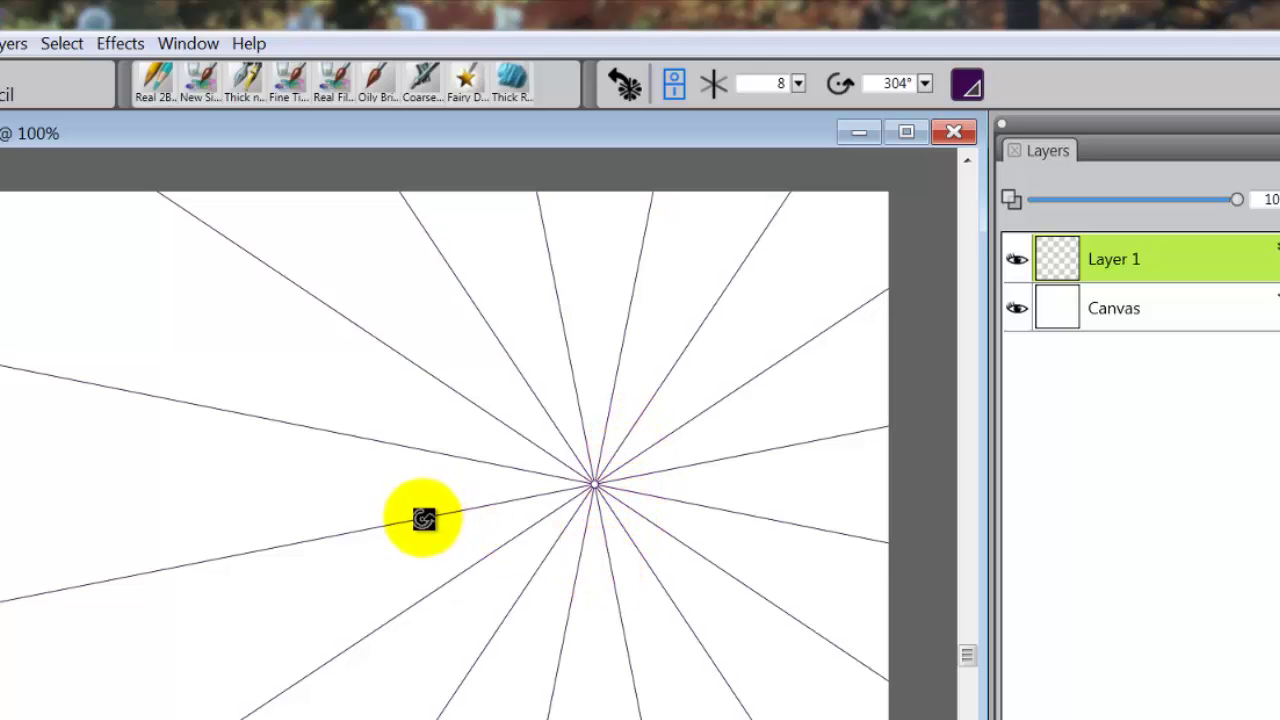
click(76, 90)
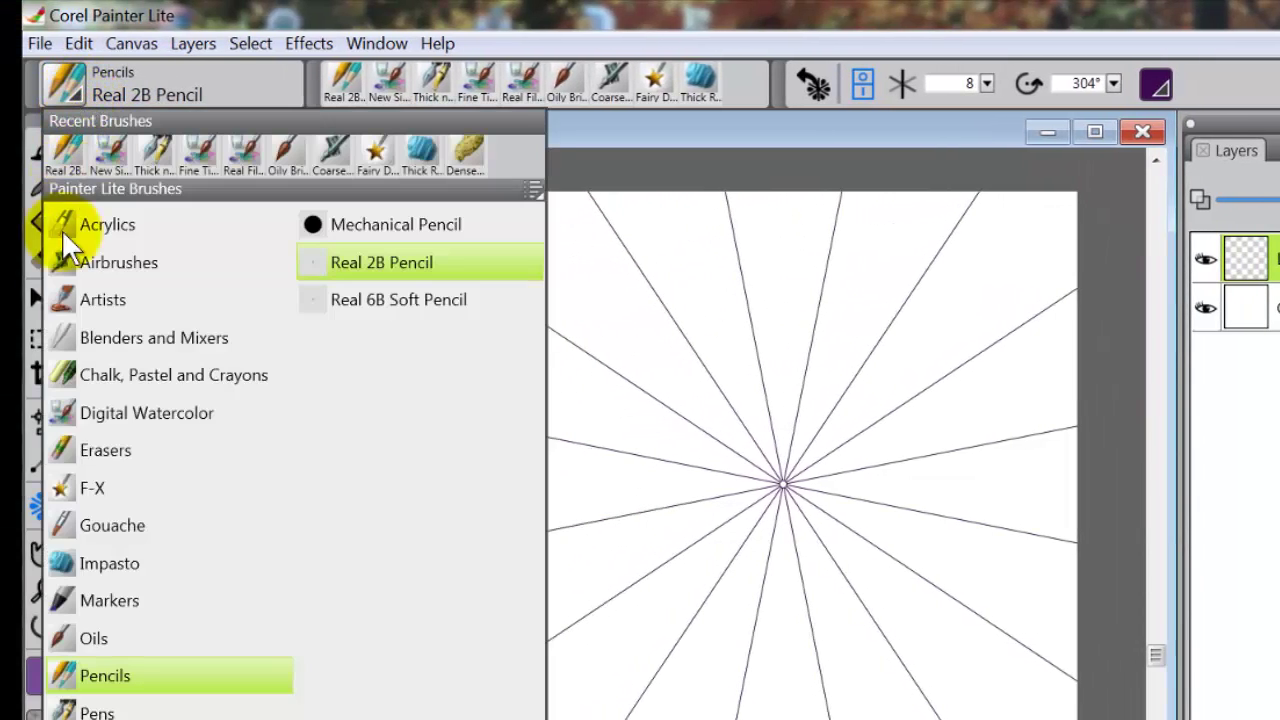
click(123, 412)
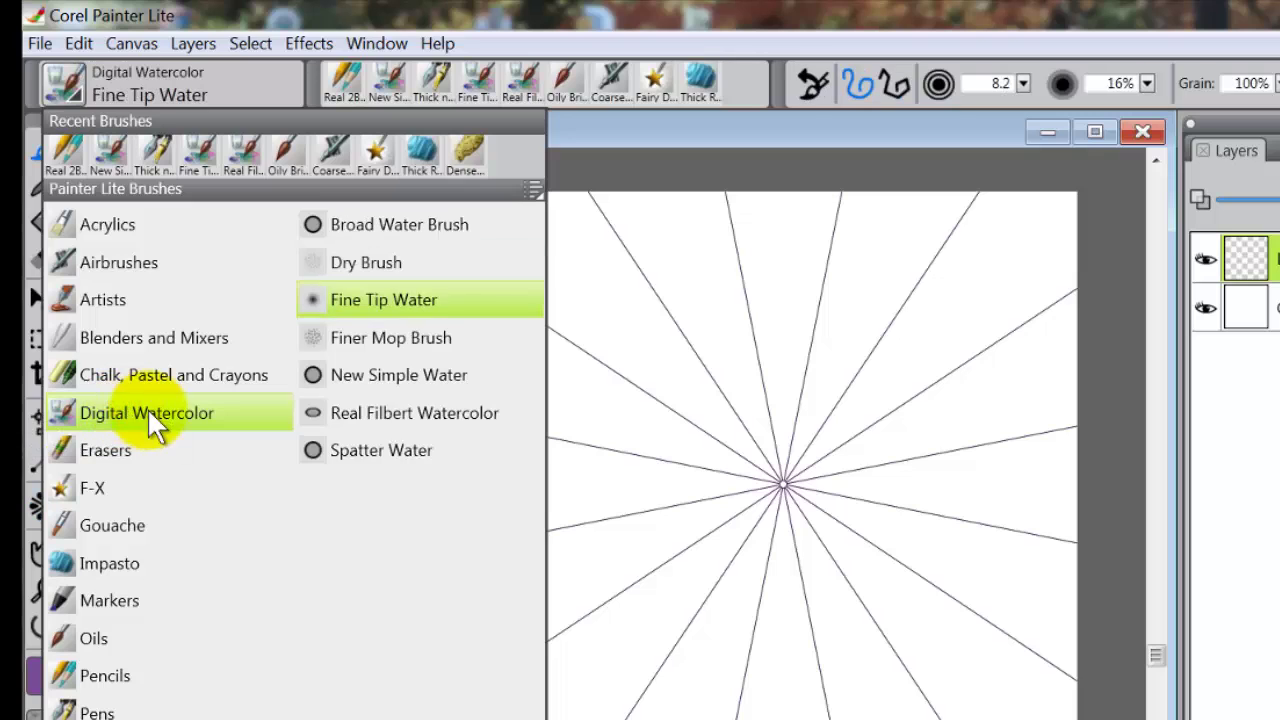
click(397, 372)
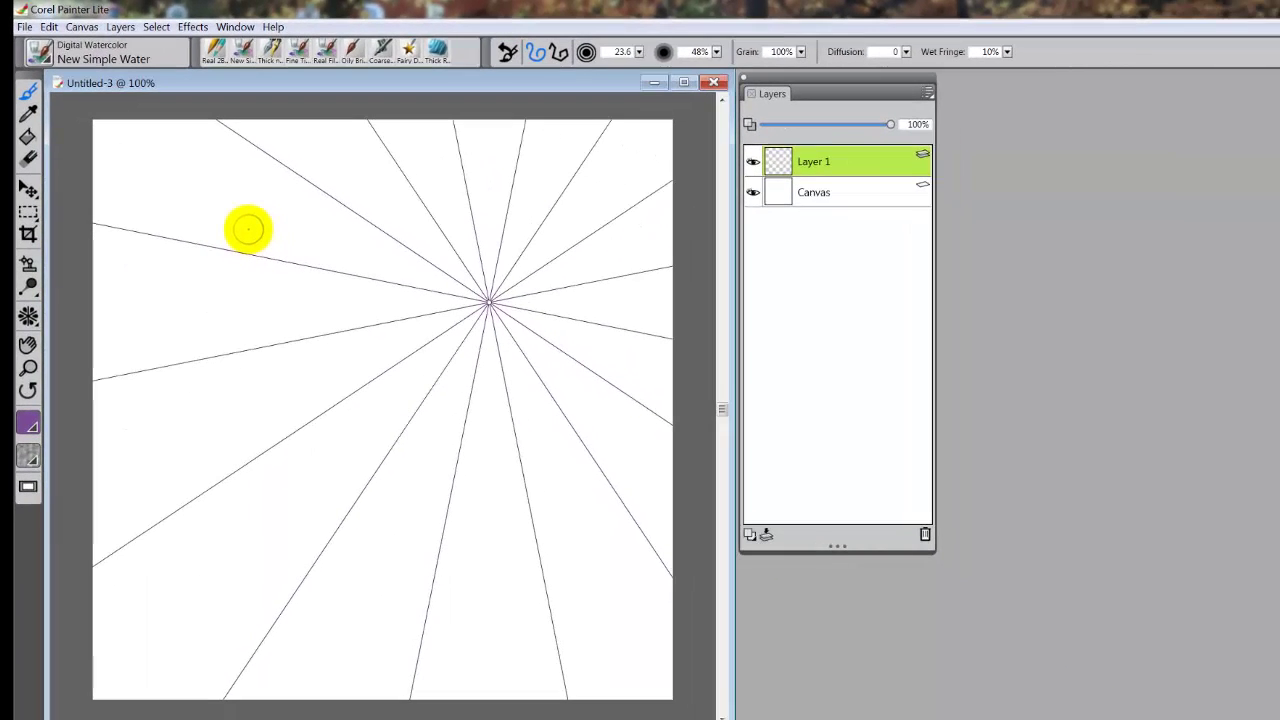
Step: Test-dab the watercolor brush, undo the dabs, and reduce the brush size to 5.2
click(248, 229)
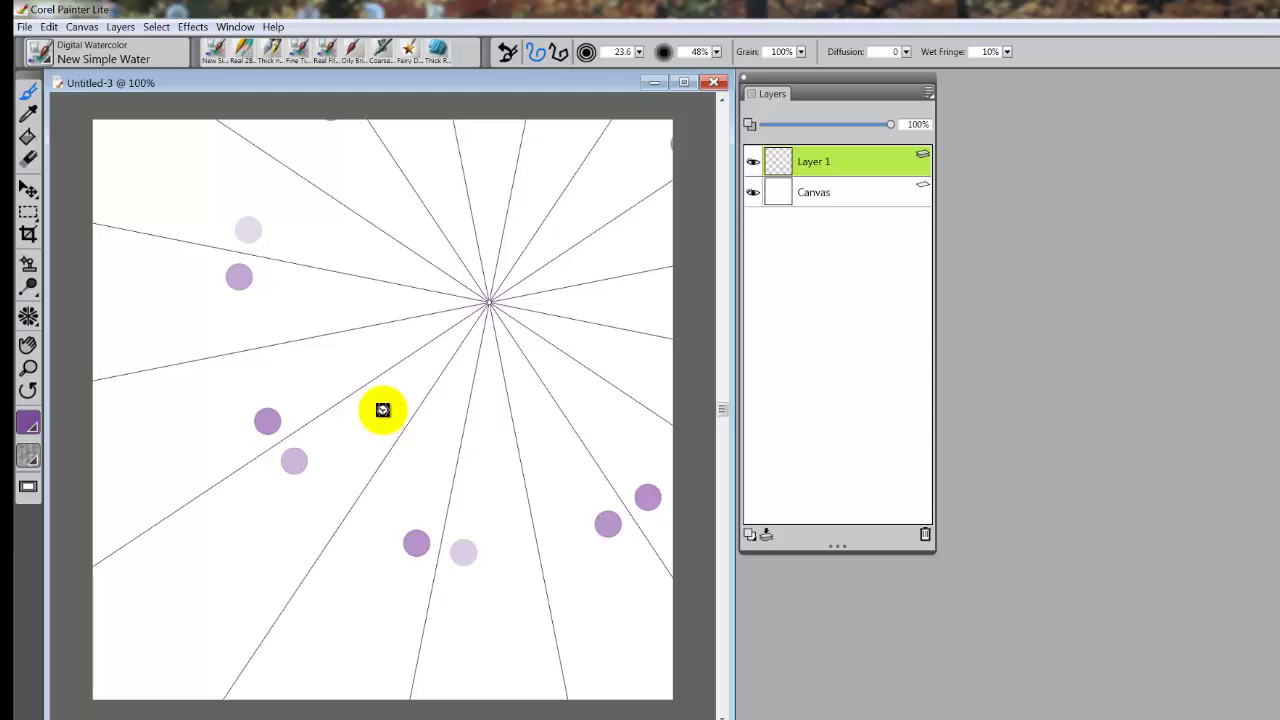
key(ctrl+z)
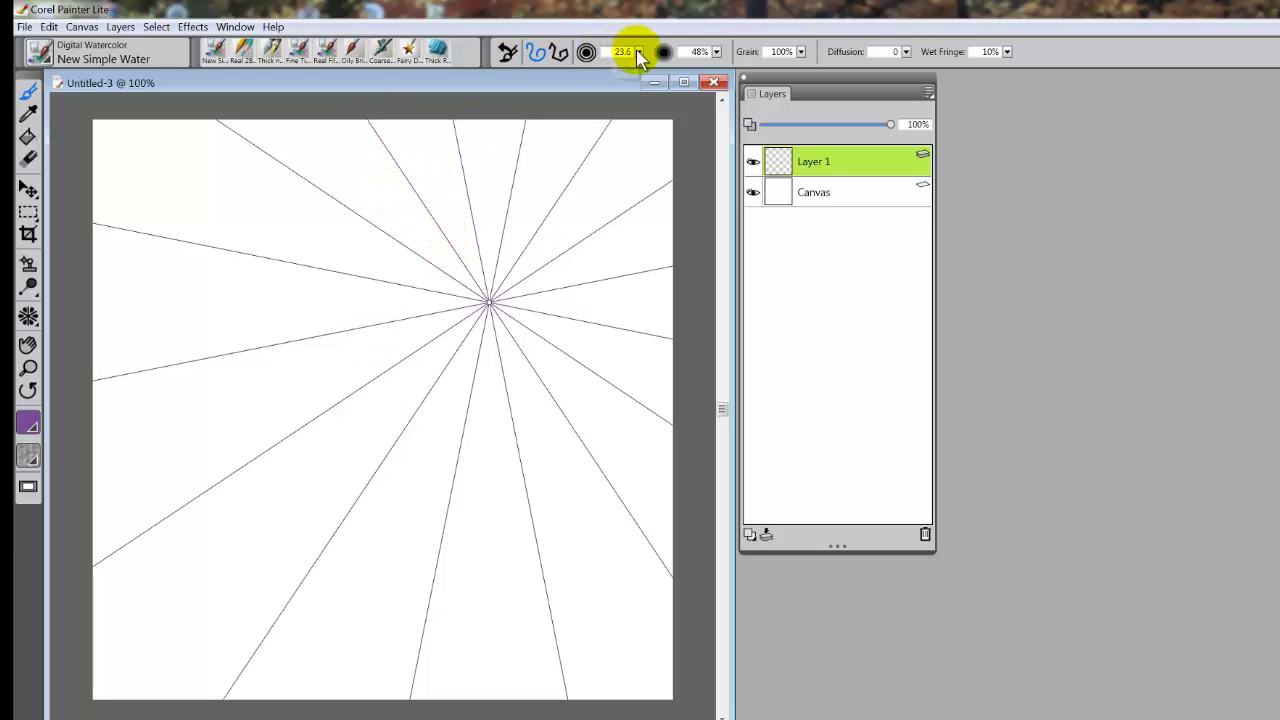
drag(638, 52, 612, 59)
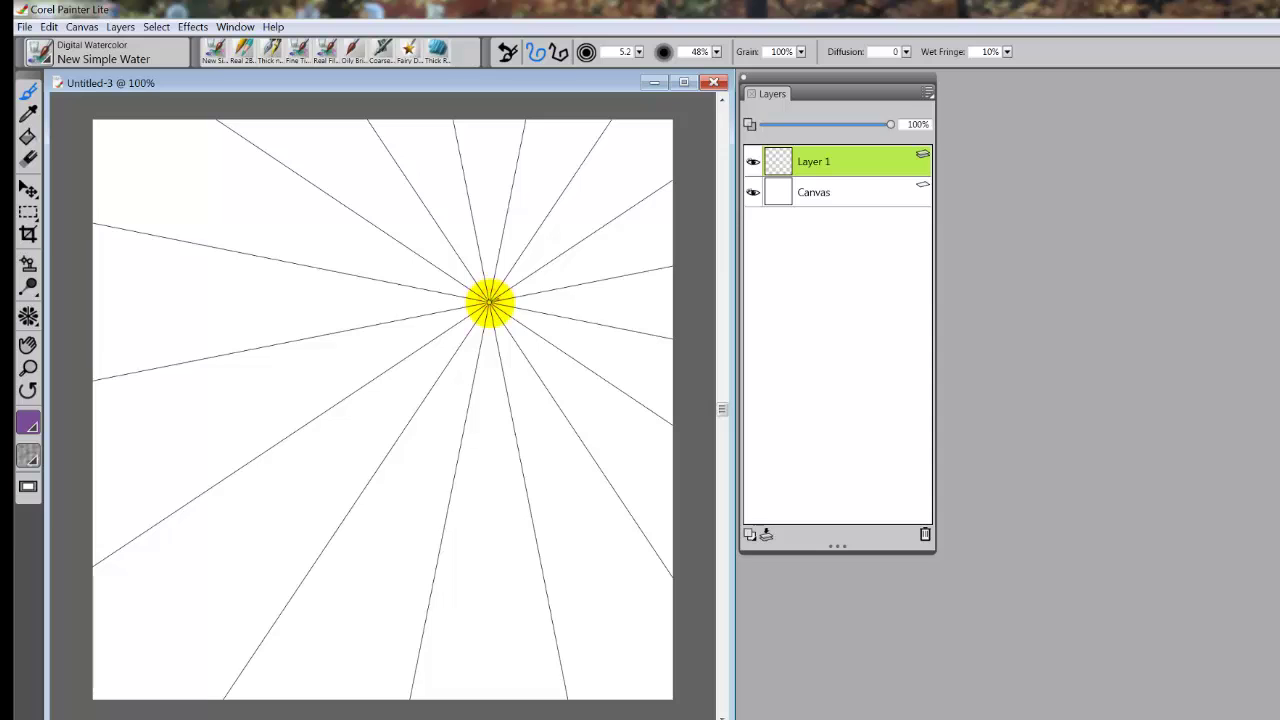
Step: Paint a mirrored purple flower: dense centre, petal strokes, arrow tips, scalloped outline and zigzags
drag(489, 299, 491, 296)
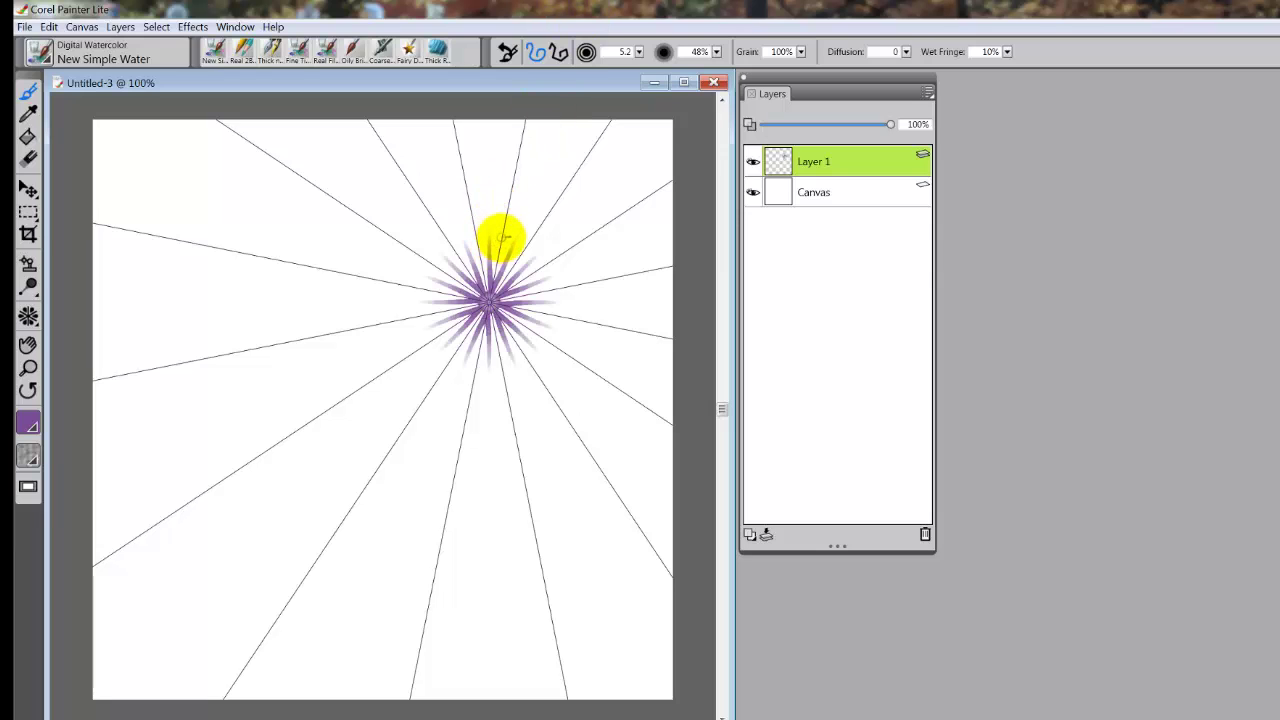
drag(506, 151, 502, 239)
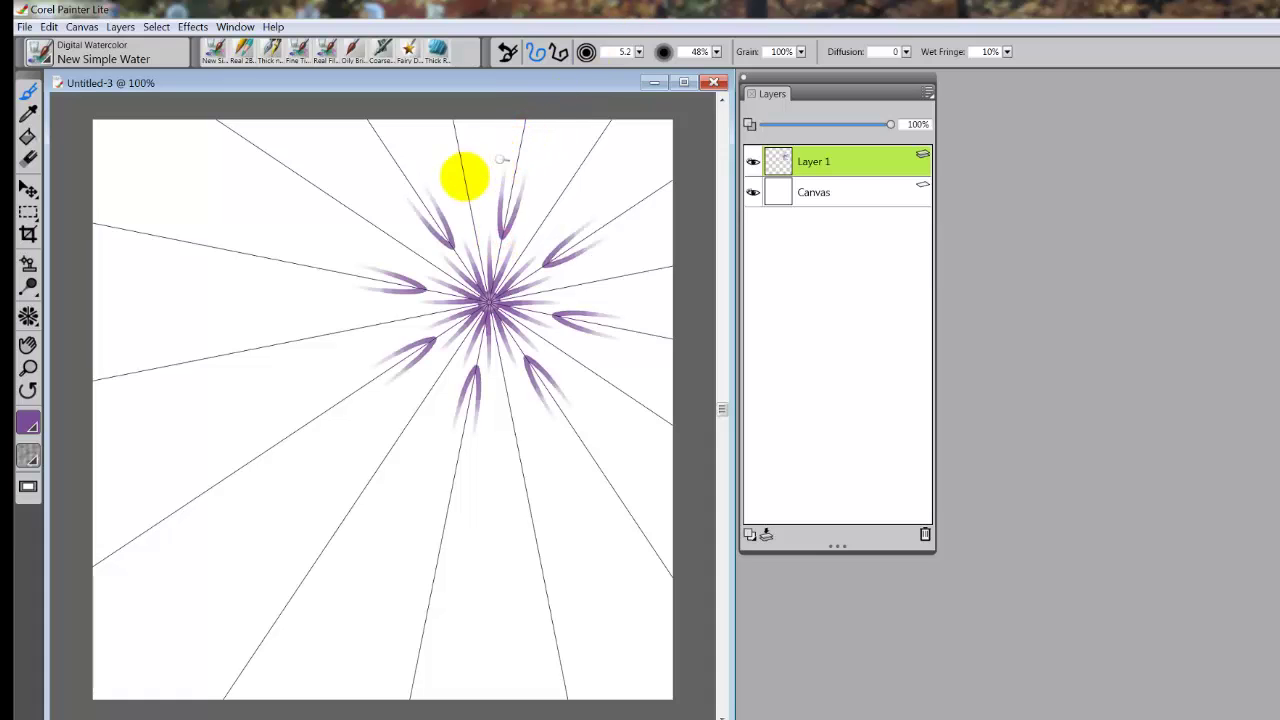
drag(463, 160, 463, 188)
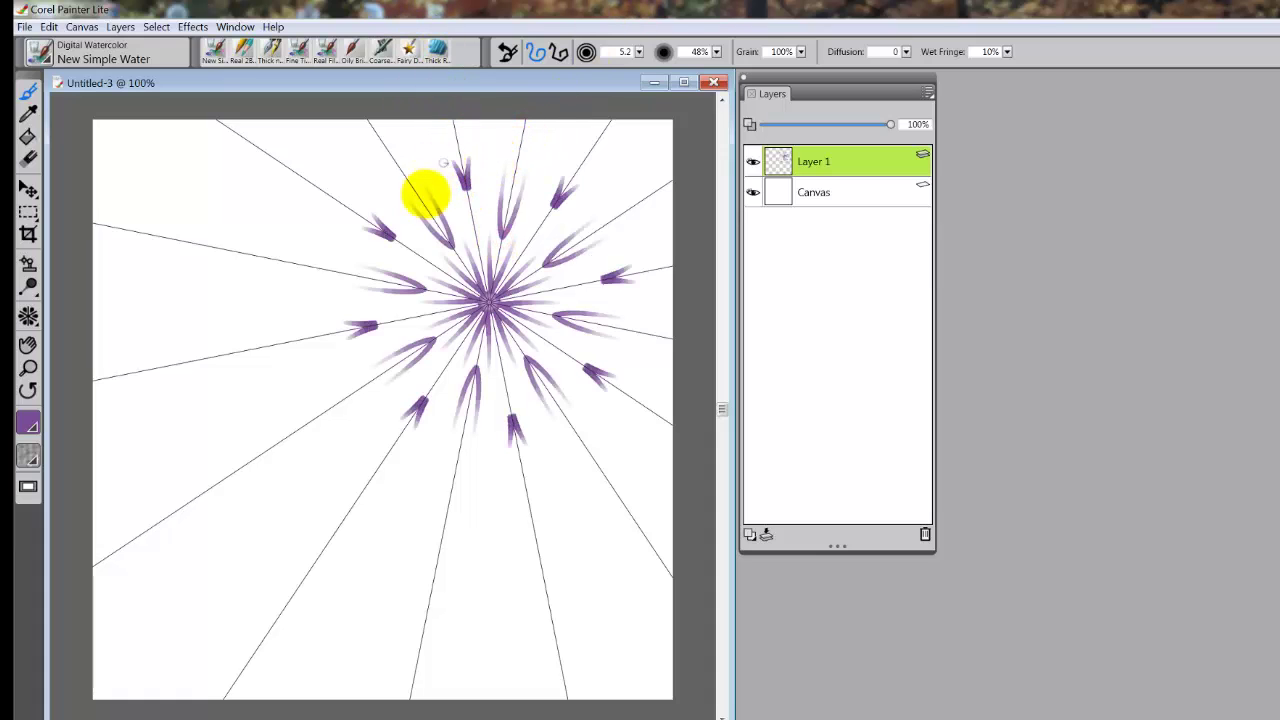
drag(315, 186, 254, 426)
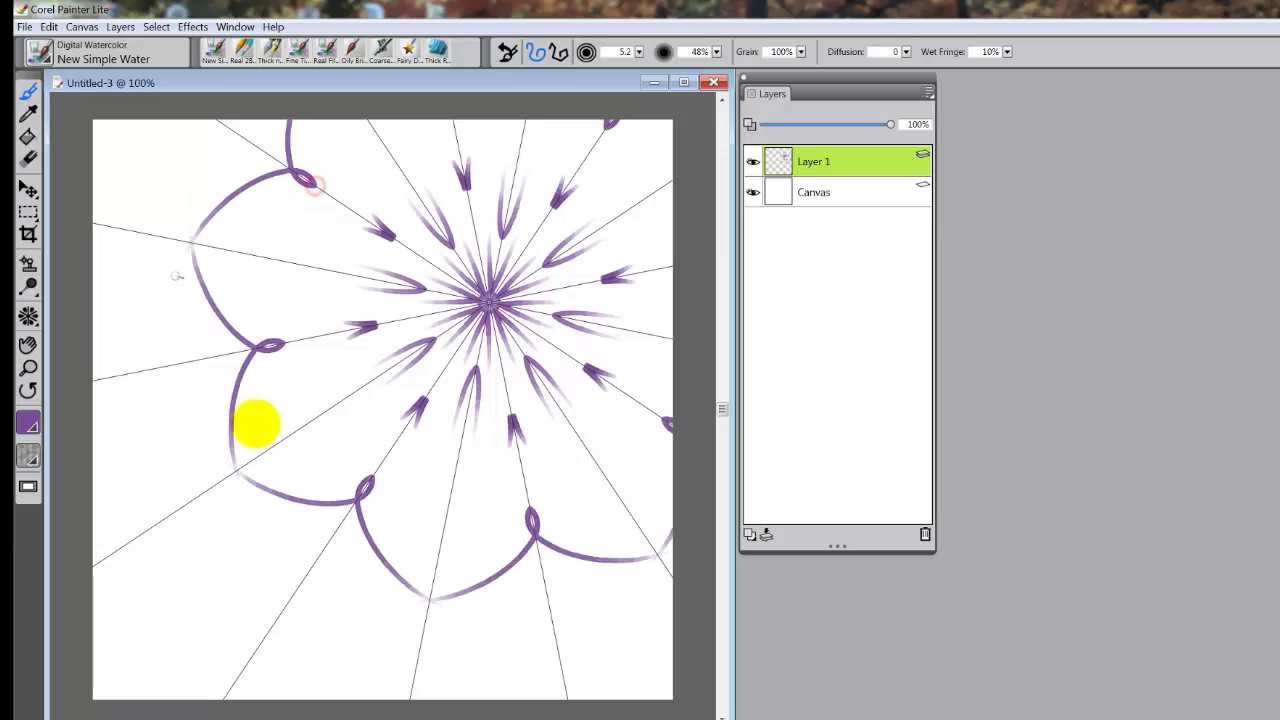
mouse_move(218, 306)
mouse_down()
mouse_move(177, 337)
mouse_move(194, 351)
mouse_move(130, 410)
mouse_up()
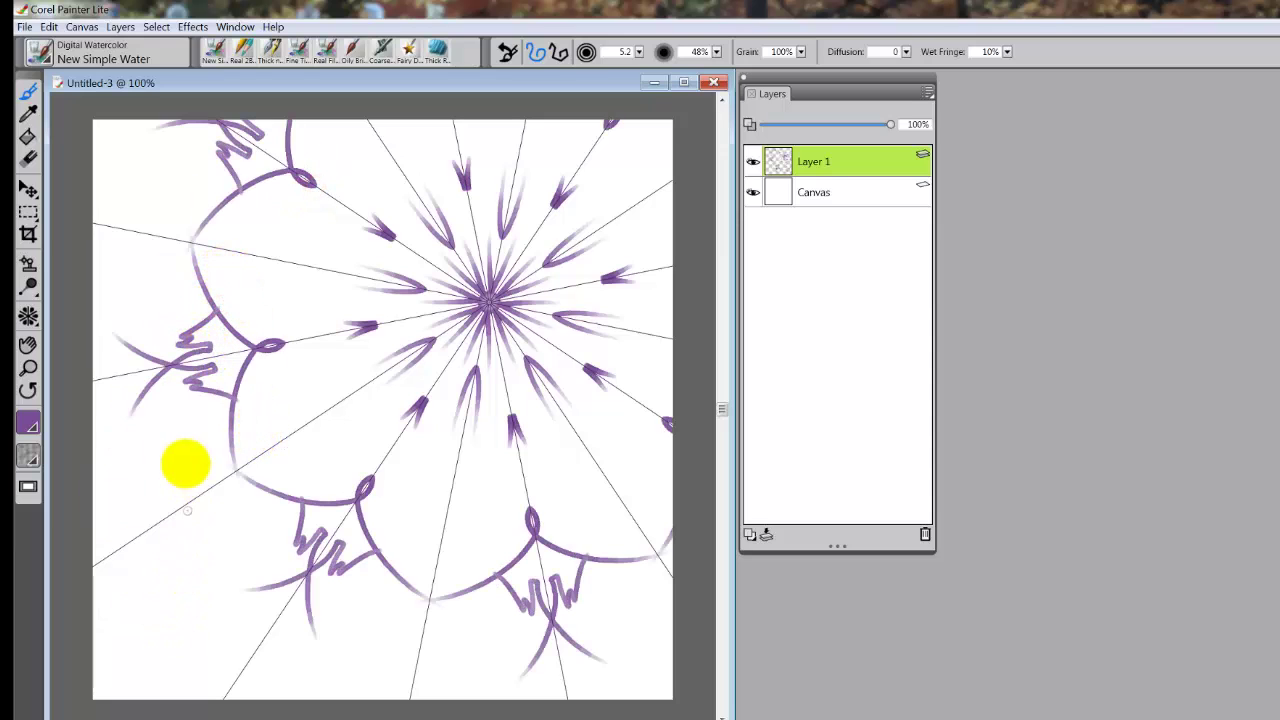
mouse_move(128, 546)
mouse_down()
mouse_move(171, 466)
mouse_move(166, 491)
mouse_move(189, 491)
mouse_move(205, 518)
mouse_up()
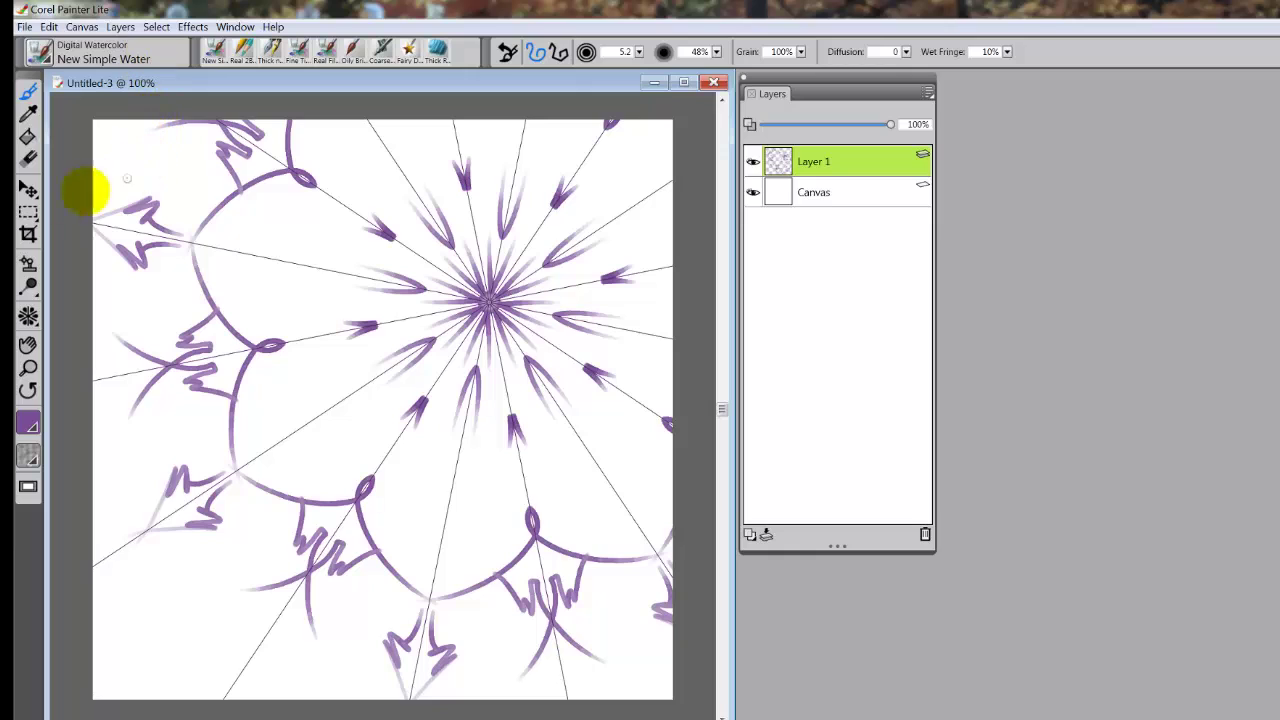
Step: Switch to blue and paint strokes radiating from the flower centre, undoing the faint long ones
click(30, 425)
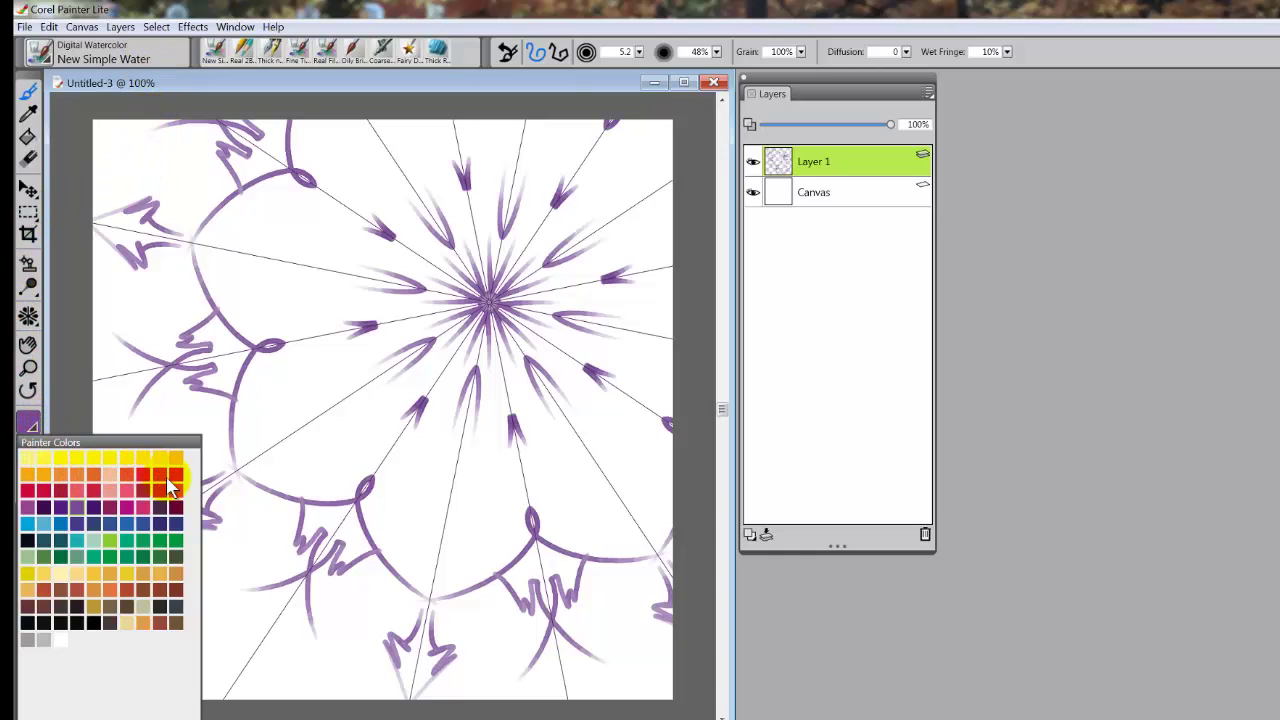
click(145, 524)
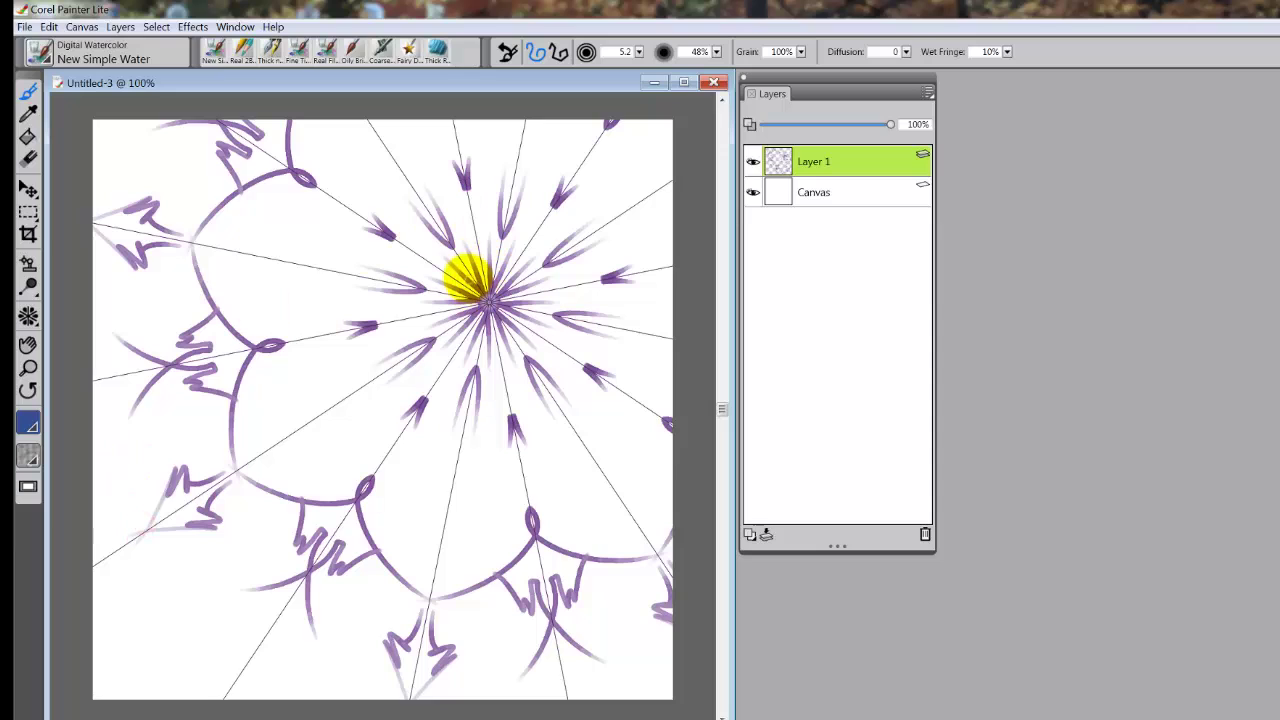
drag(487, 293, 471, 220)
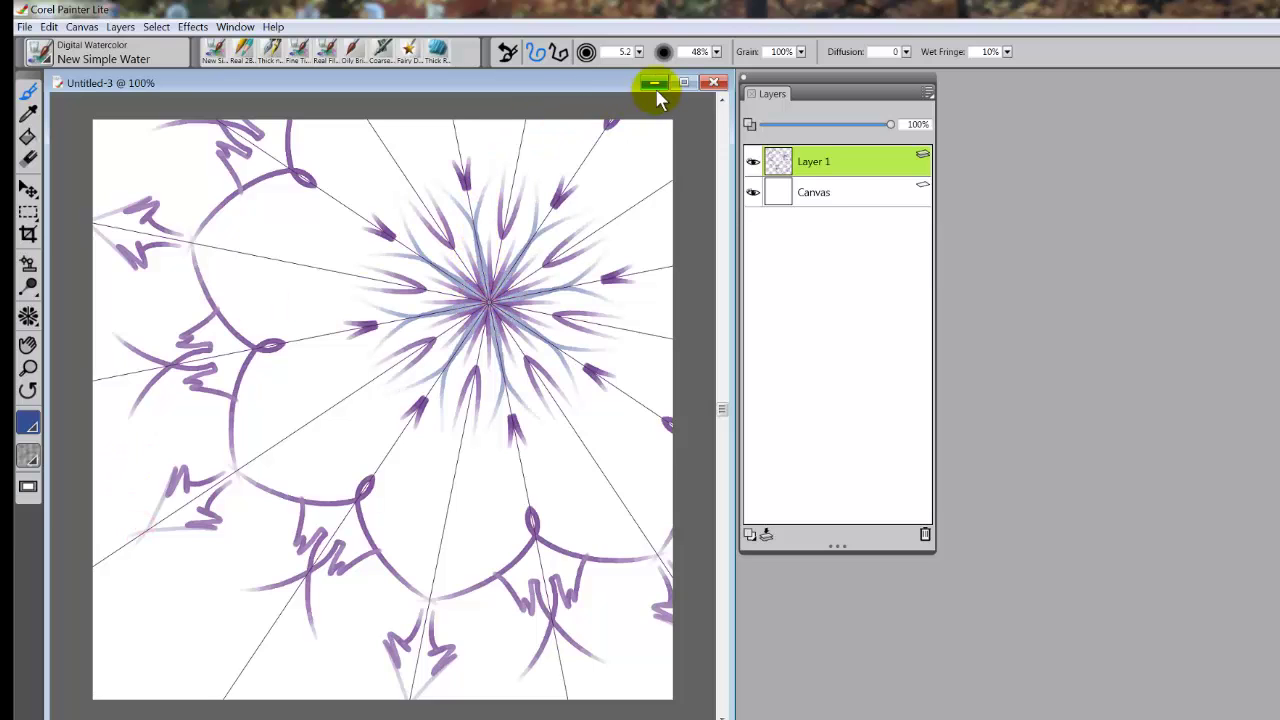
drag(487, 296, 514, 186)
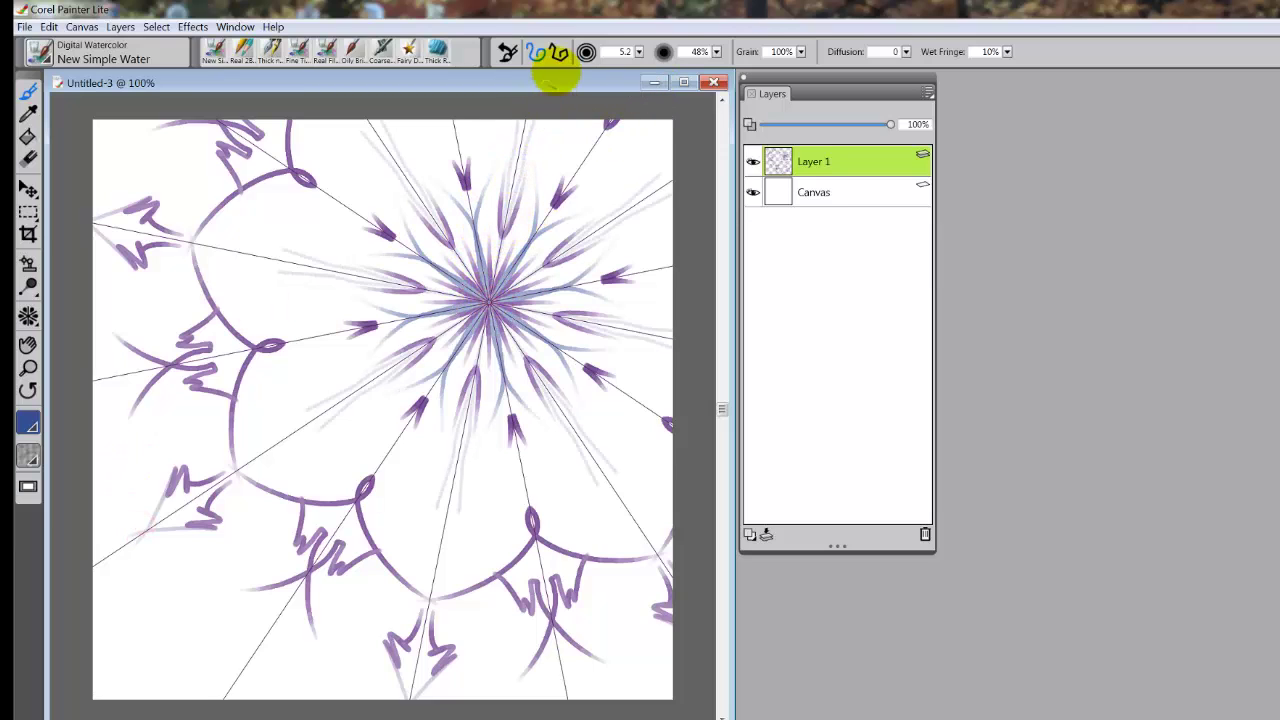
key(ctrl+z)
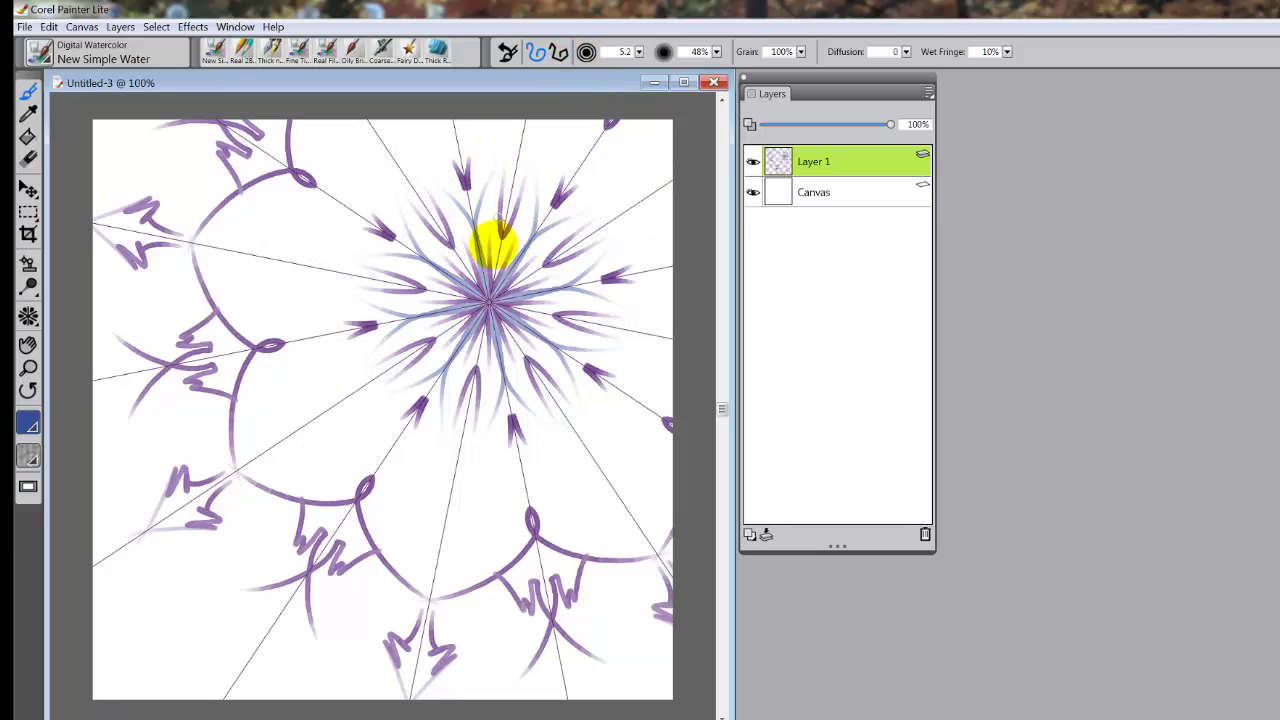
Step: Repaint long blue radiating strokes and add blue strokes around the flower's outer loops
click(486, 294)
drag(487, 296, 520, 125)
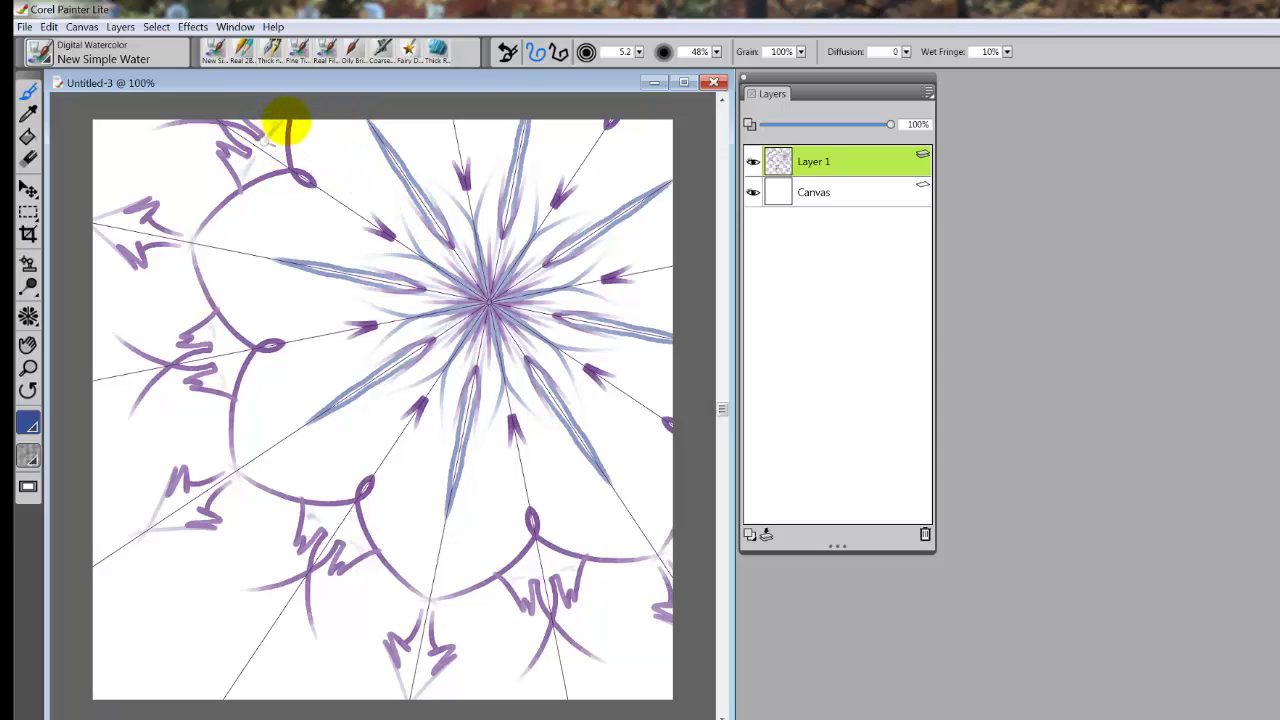
mouse_move(278, 130)
mouse_down()
mouse_move(279, 167)
mouse_move(314, 183)
mouse_move(289, 240)
mouse_move(313, 225)
mouse_move(371, 251)
mouse_up()
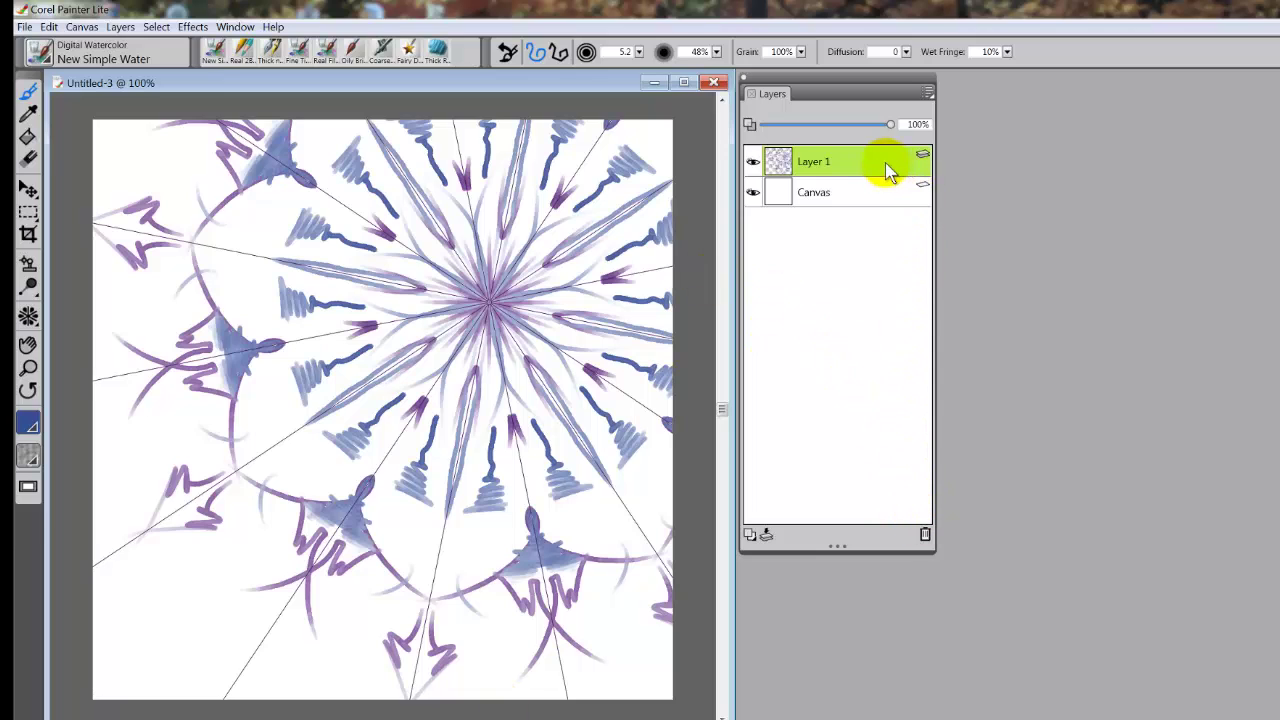
Step: Delete Layer 1 with its painted mandala, leaving only the blank Canvas
click(925, 535)
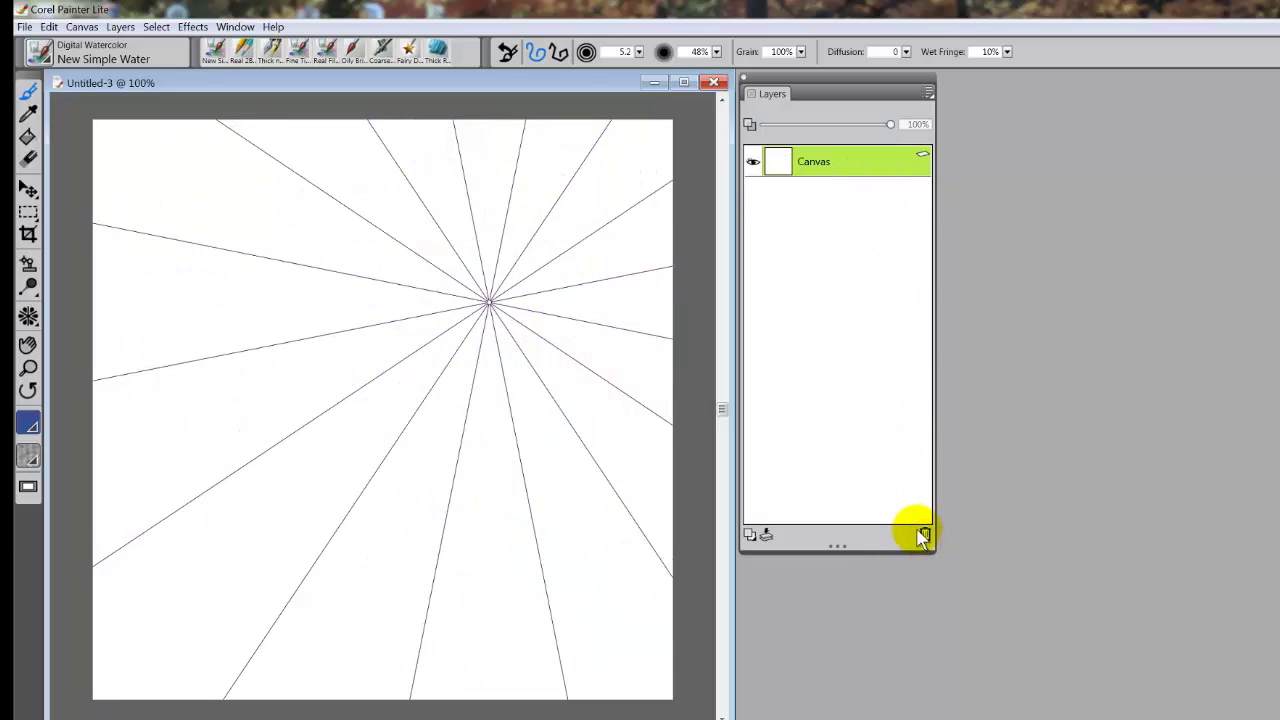
click(28, 318)
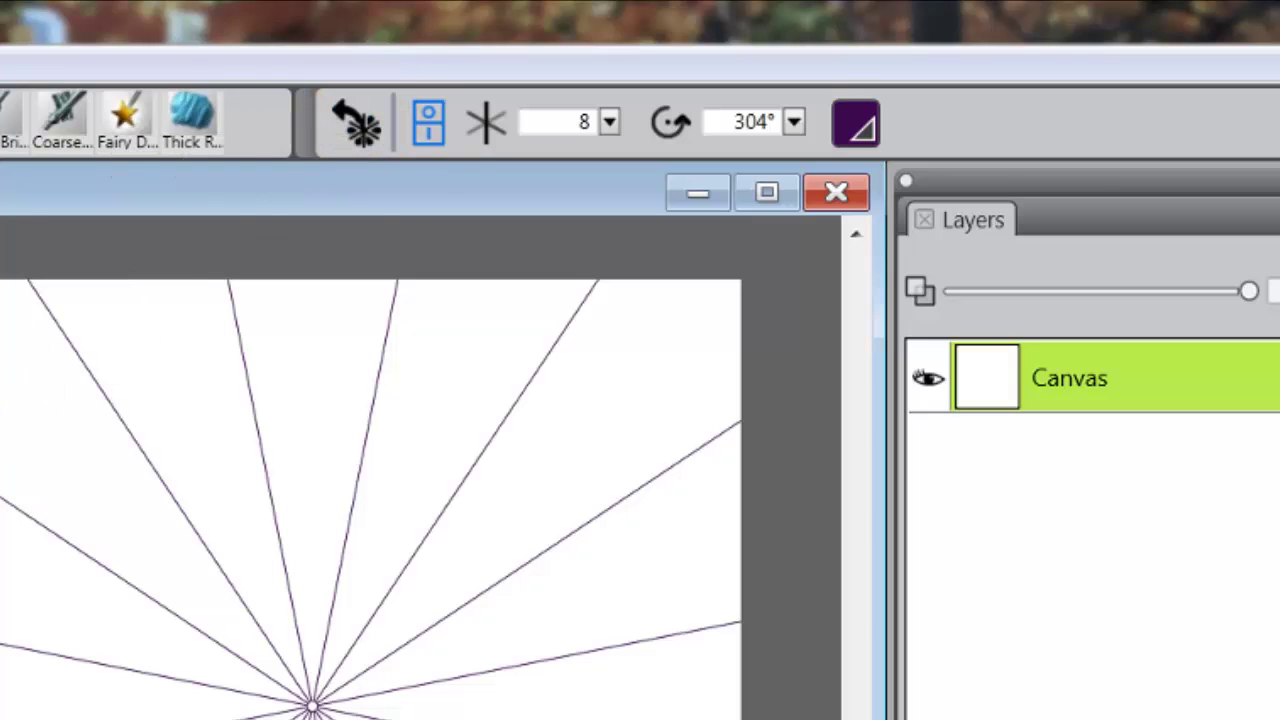
Step: Replace the radial guides with one vertical mirror guide and pick black for the Real 2B Pencil
click(362, 128)
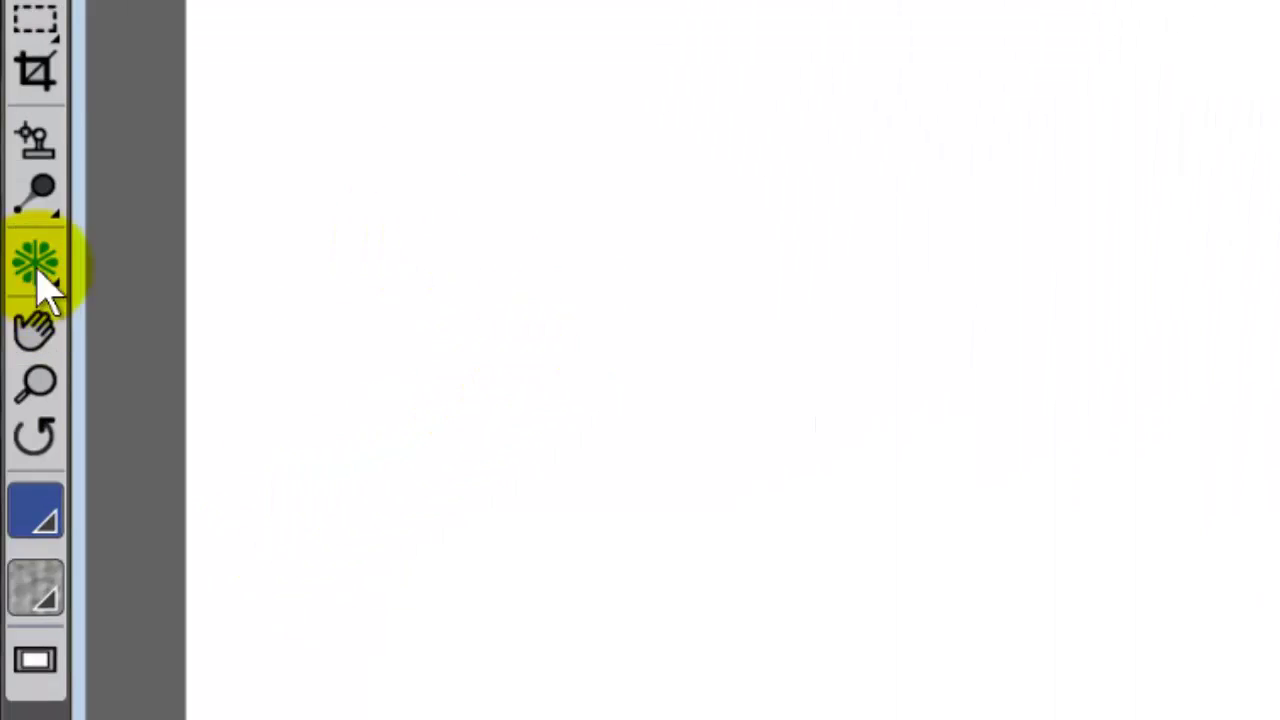
drag(57, 271, 93, 271)
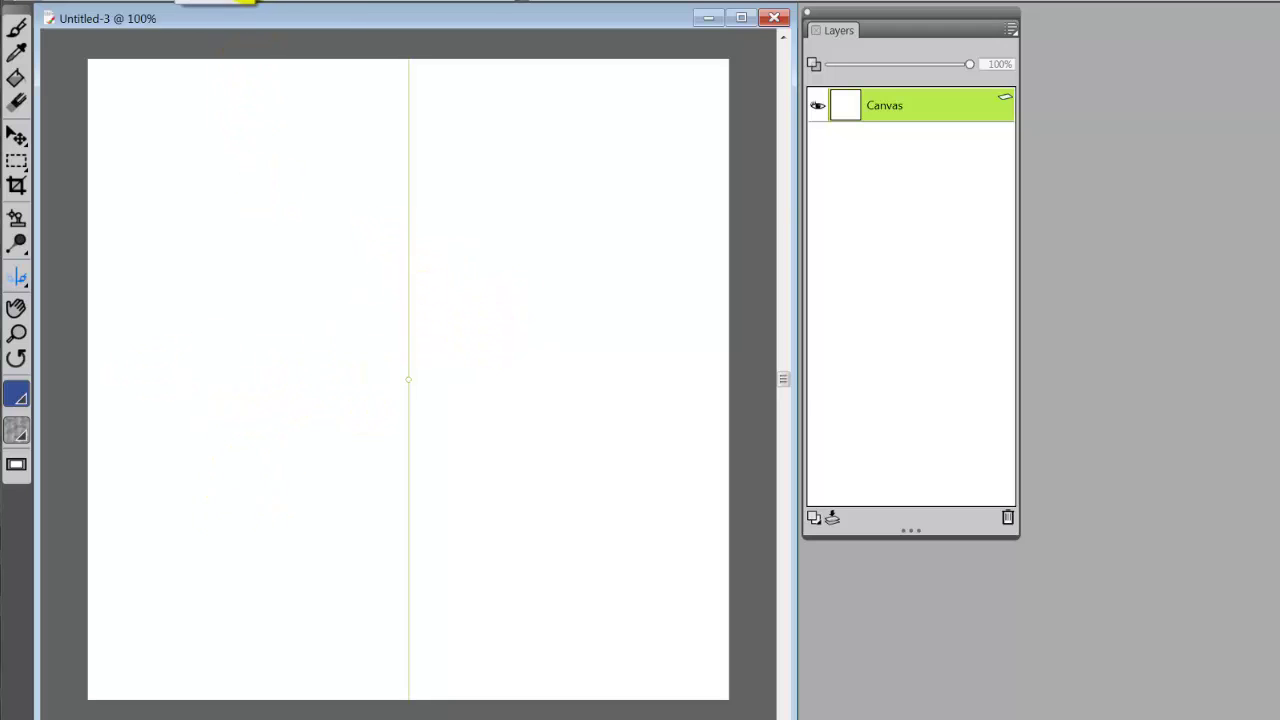
key(b)
drag(225, 75, 150, 195)
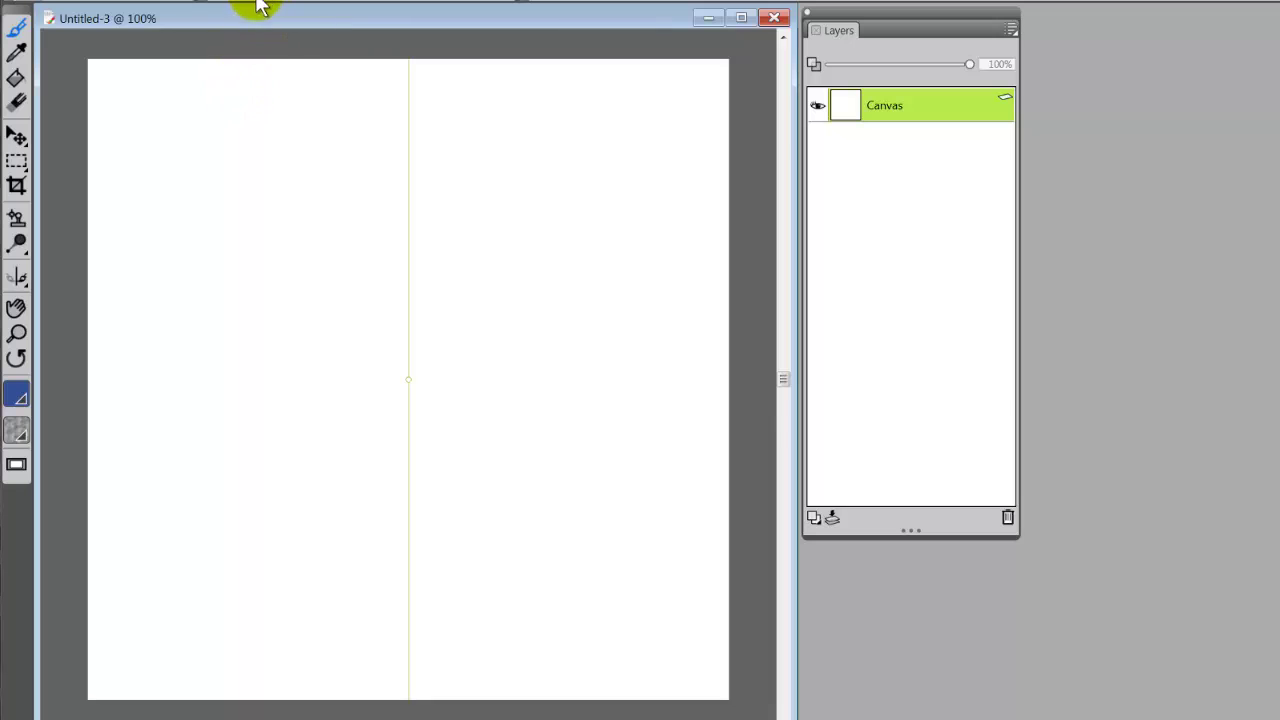
click(20, 398)
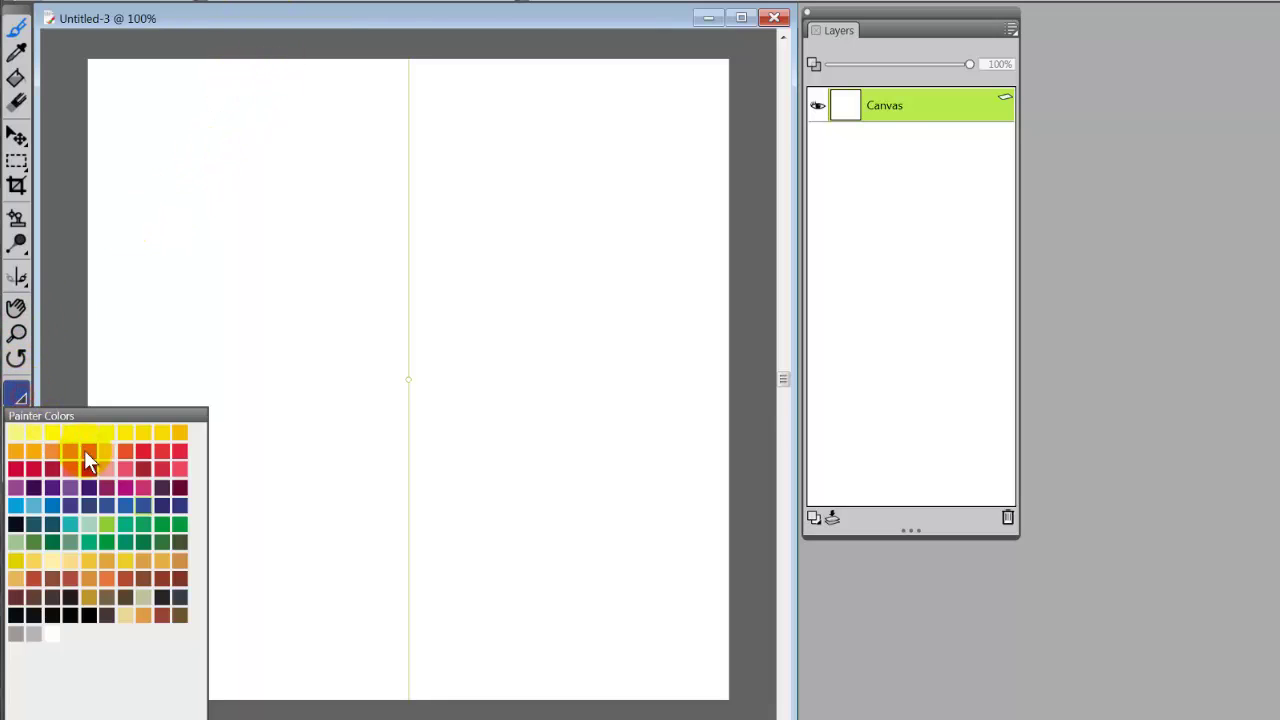
click(90, 613)
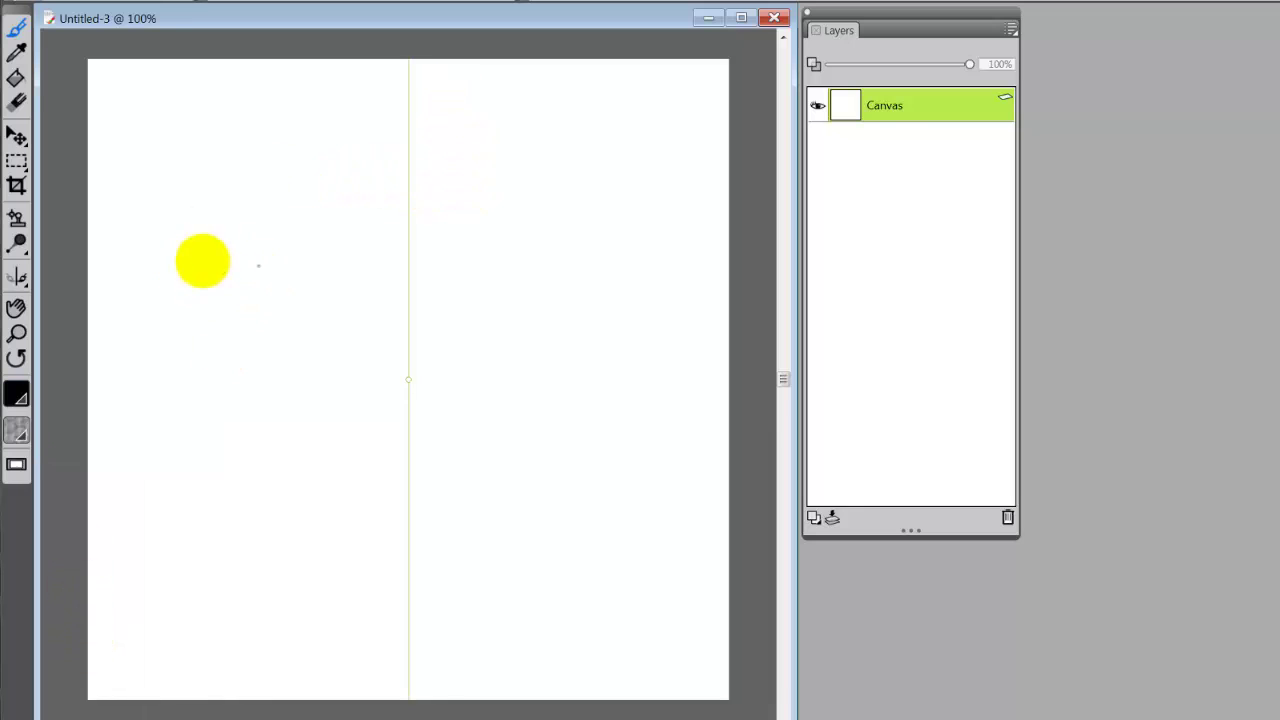
mouse_move(213, 334)
mouse_down()
mouse_move(217, 200)
mouse_move(248, 258)
mouse_move(286, 277)
mouse_move(269, 389)
mouse_move(286, 535)
mouse_up()
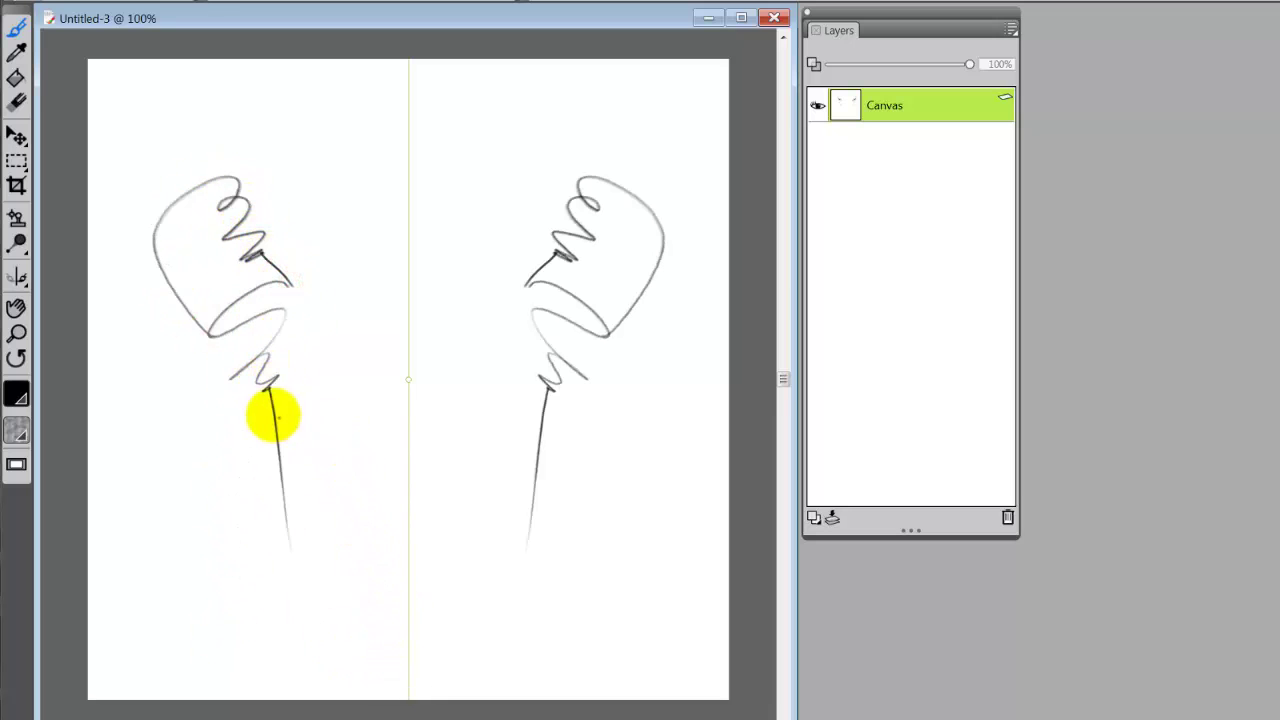
key(ctrl+z)
key(ctrl+z)
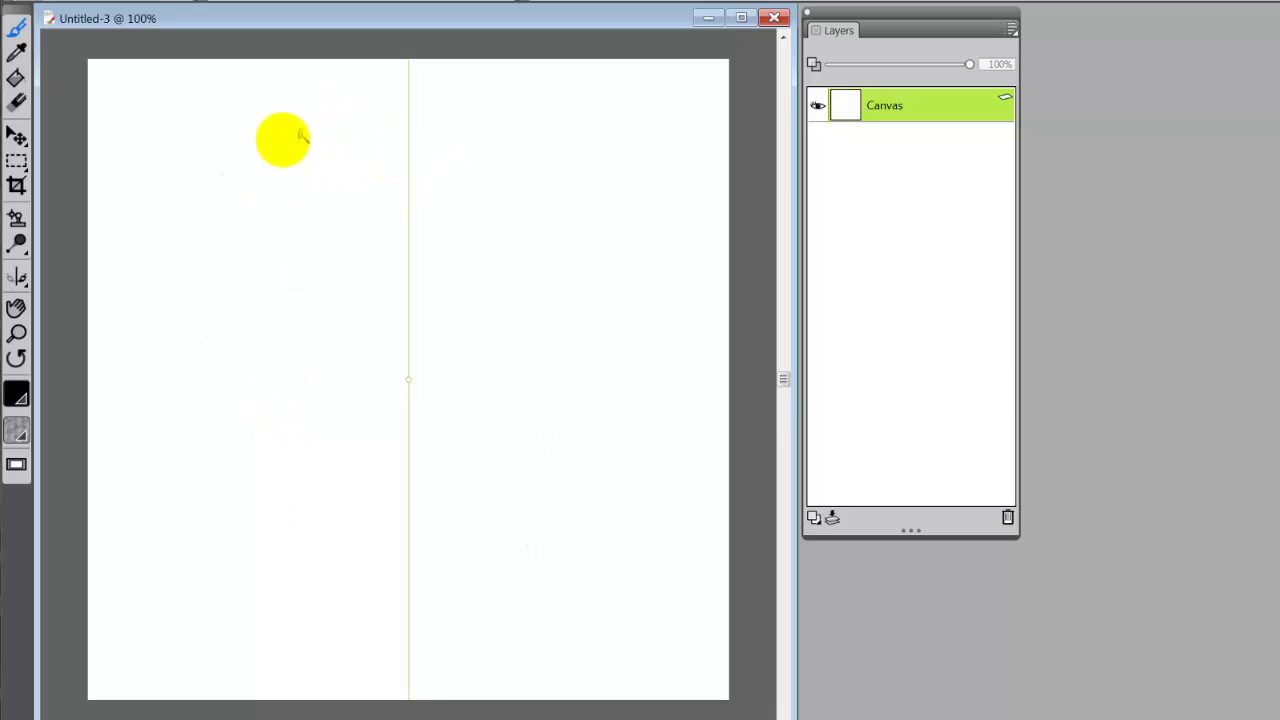
Step: Sketch the mirrored head outline, lengthen both eyebrows, and draw closed eyes beneath them
click(279, 141)
mouse_move(309, 129)
mouse_down()
mouse_move(539, 138)
mouse_move(426, 116)
mouse_move(259, 148)
mouse_move(434, 118)
mouse_up()
mouse_move(343, 117)
mouse_down()
mouse_move(231, 187)
mouse_move(207, 283)
mouse_move(339, 128)
mouse_move(259, 173)
mouse_move(402, 117)
mouse_move(272, 161)
mouse_move(429, 117)
mouse_move(274, 160)
mouse_move(382, 122)
mouse_move(436, 124)
mouse_move(343, 122)
mouse_move(236, 218)
mouse_move(222, 396)
mouse_move(286, 519)
mouse_move(225, 305)
mouse_move(290, 555)
mouse_move(264, 461)
mouse_move(213, 373)
mouse_move(352, 567)
mouse_move(240, 410)
mouse_move(283, 497)
mouse_move(284, 485)
mouse_move(282, 507)
mouse_move(360, 561)
mouse_move(298, 517)
mouse_move(340, 553)
mouse_move(397, 591)
mouse_move(377, 576)
mouse_move(436, 577)
mouse_move(372, 571)
mouse_move(445, 572)
mouse_move(365, 571)
mouse_move(463, 557)
mouse_up()
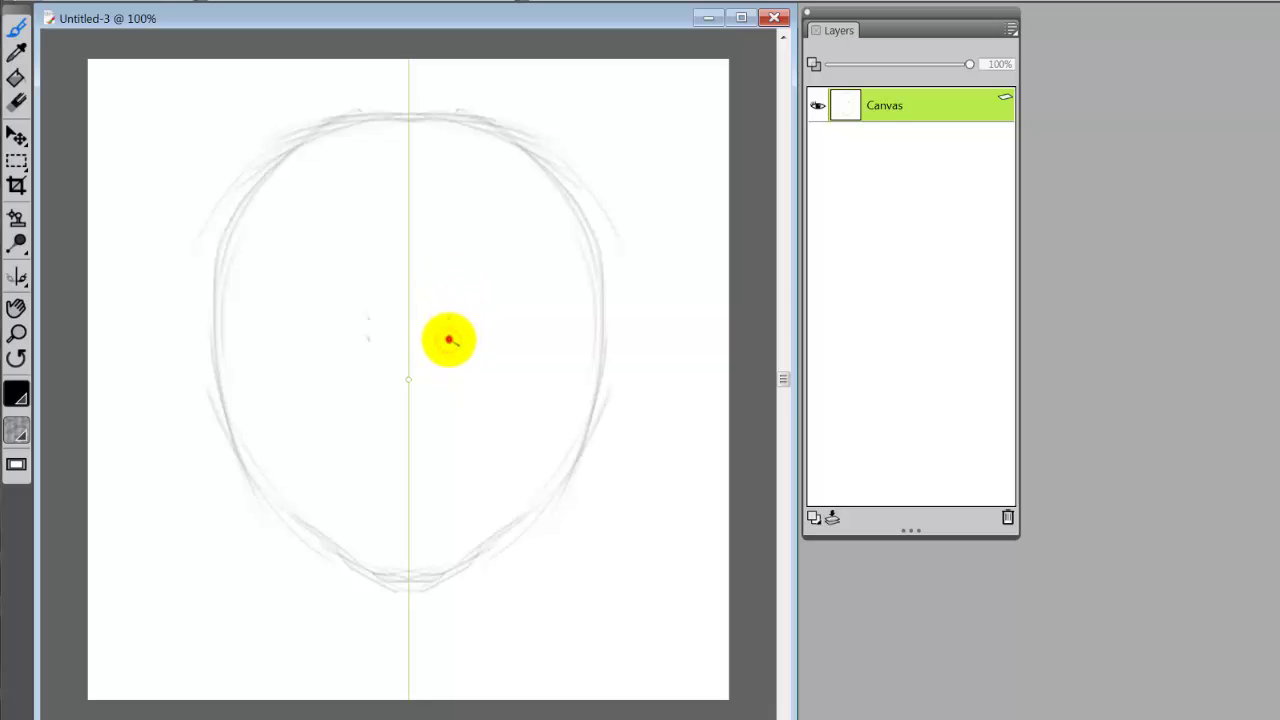
drag(481, 310, 528, 332)
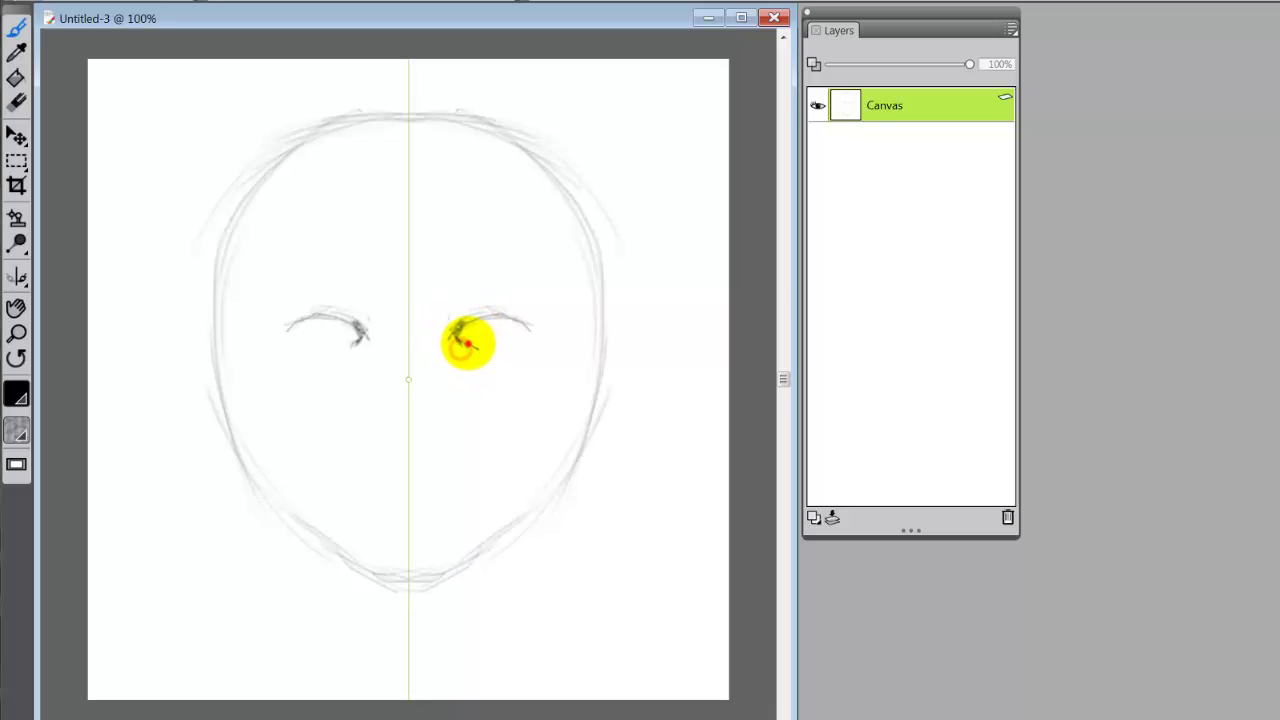
mouse_move(467, 343)
mouse_down()
mouse_move(508, 357)
mouse_move(463, 345)
mouse_move(511, 350)
mouse_move(464, 349)
mouse_move(529, 337)
mouse_move(484, 354)
mouse_move(527, 346)
mouse_move(418, 328)
mouse_move(478, 340)
mouse_move(467, 350)
mouse_move(518, 346)
mouse_move(435, 346)
mouse_move(484, 340)
mouse_move(452, 332)
mouse_move(527, 341)
mouse_move(490, 302)
mouse_move(460, 334)
mouse_move(518, 319)
mouse_move(450, 326)
mouse_move(500, 299)
mouse_move(528, 320)
mouse_up()
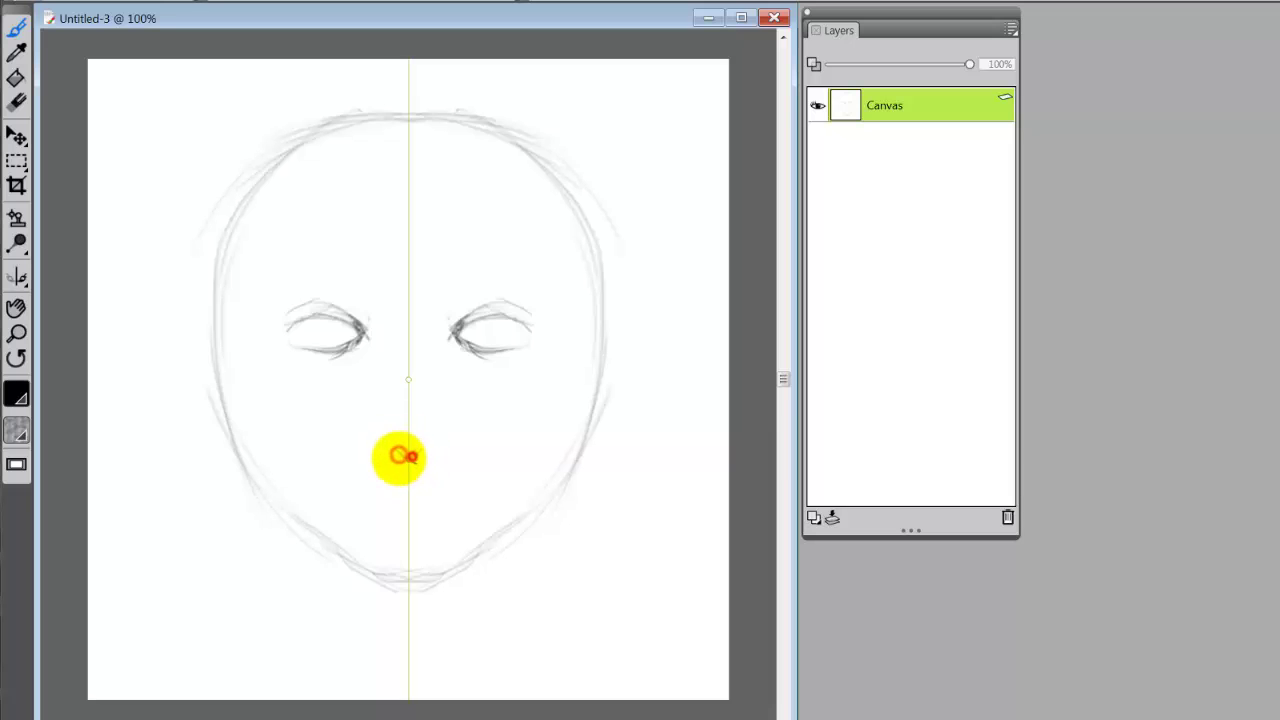
Step: Draw the nose and mouth on the centre line, then mirrored eyebrows, undoing stray marks
mouse_move(410, 456)
mouse_down()
mouse_move(386, 420)
mouse_move(388, 462)
mouse_move(377, 449)
mouse_move(434, 460)
mouse_up()
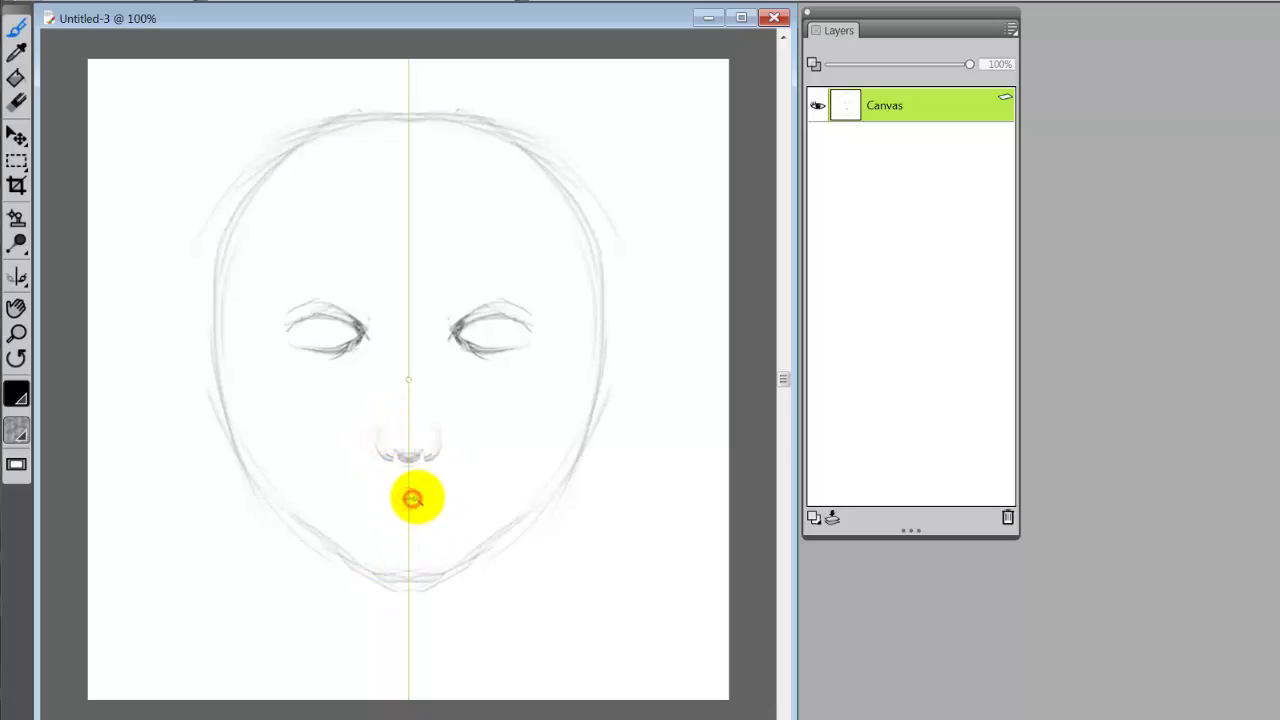
mouse_move(413, 498)
mouse_down()
mouse_move(423, 503)
mouse_move(385, 505)
mouse_move(428, 514)
mouse_move(370, 508)
mouse_move(369, 494)
mouse_move(437, 506)
mouse_move(470, 494)
mouse_up()
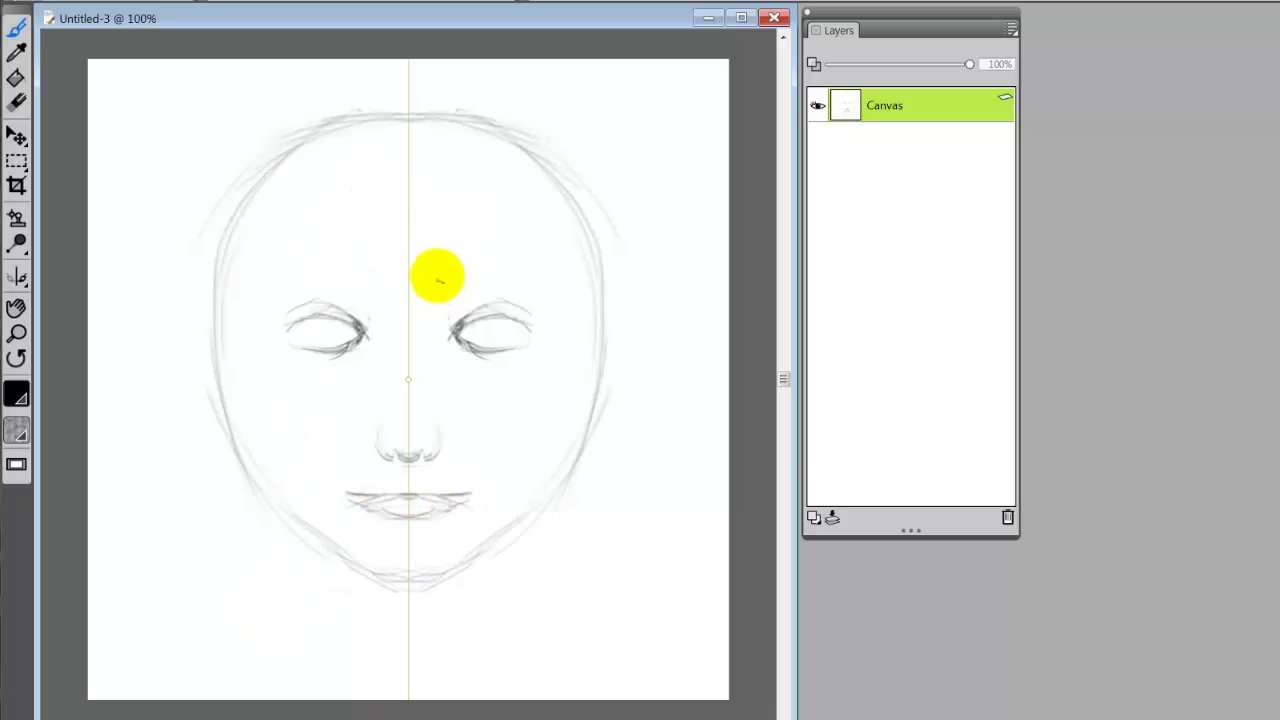
drag(436, 271, 461, 262)
key(ctrl+z)
key(ctrl+z)
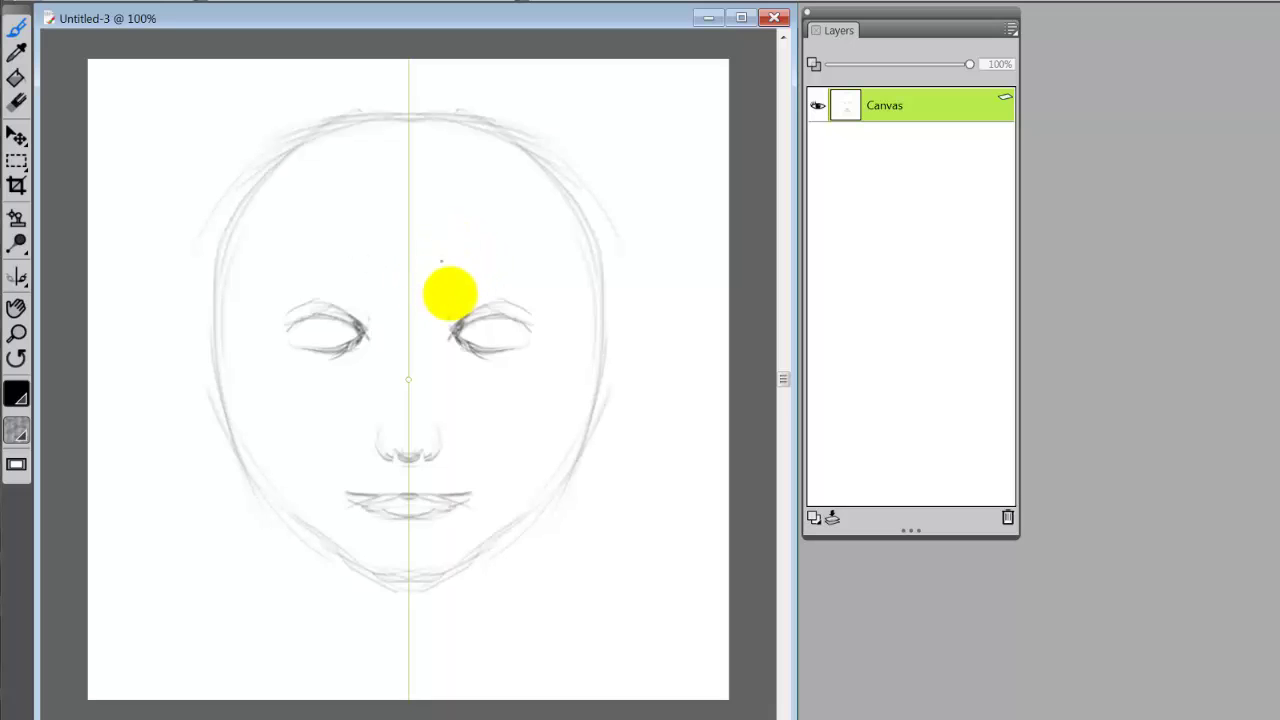
drag(433, 305, 428, 310)
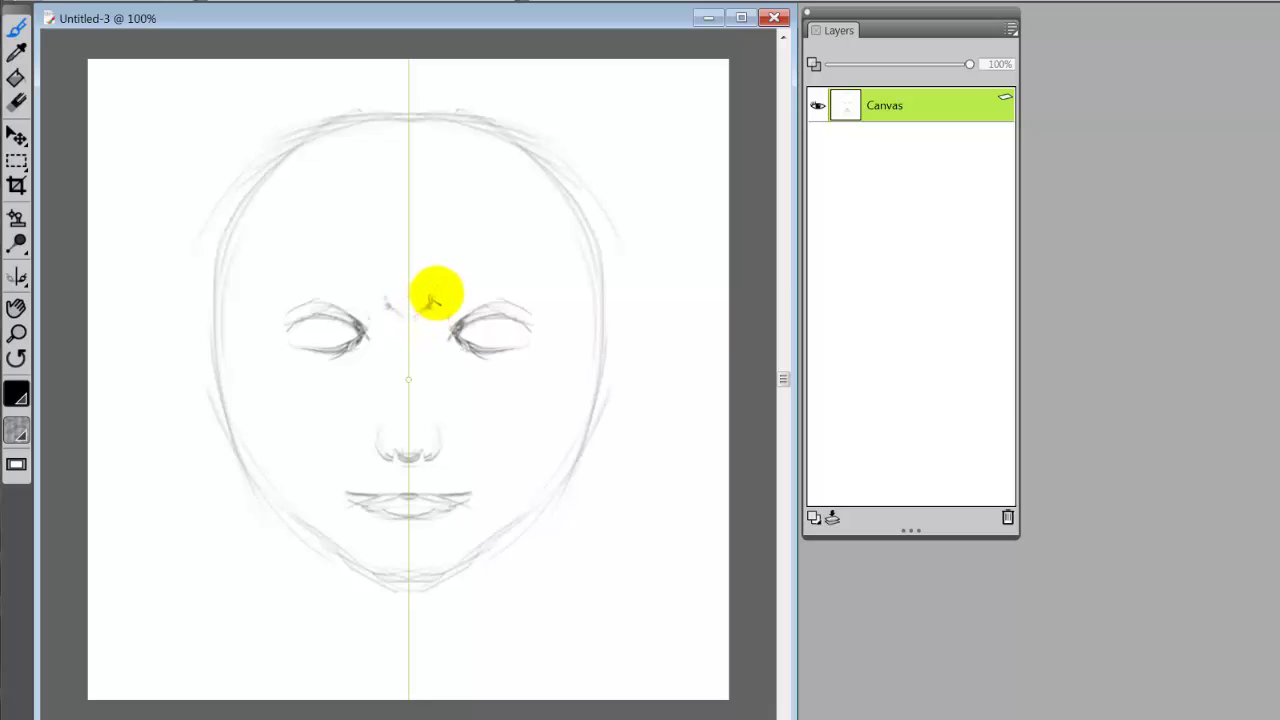
key(ctrl+z)
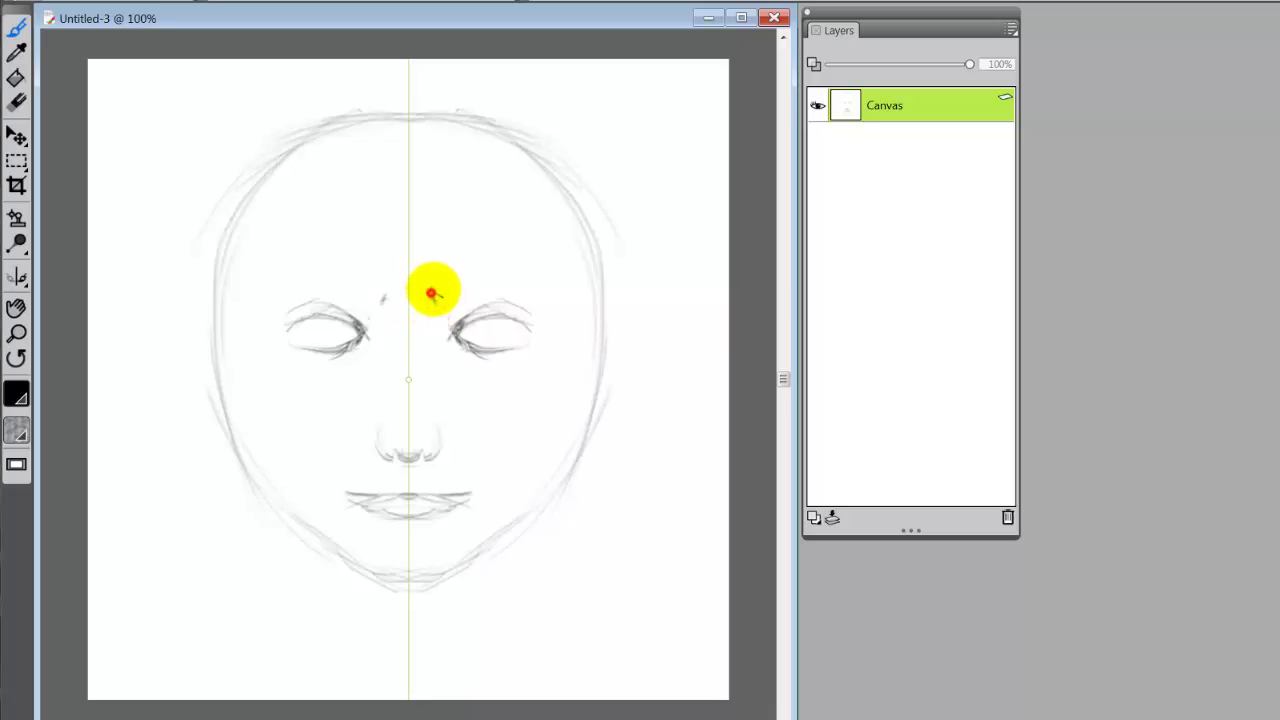
mouse_move(455, 279)
mouse_down()
mouse_move(491, 266)
mouse_move(549, 277)
mouse_move(529, 263)
mouse_move(438, 291)
mouse_up()
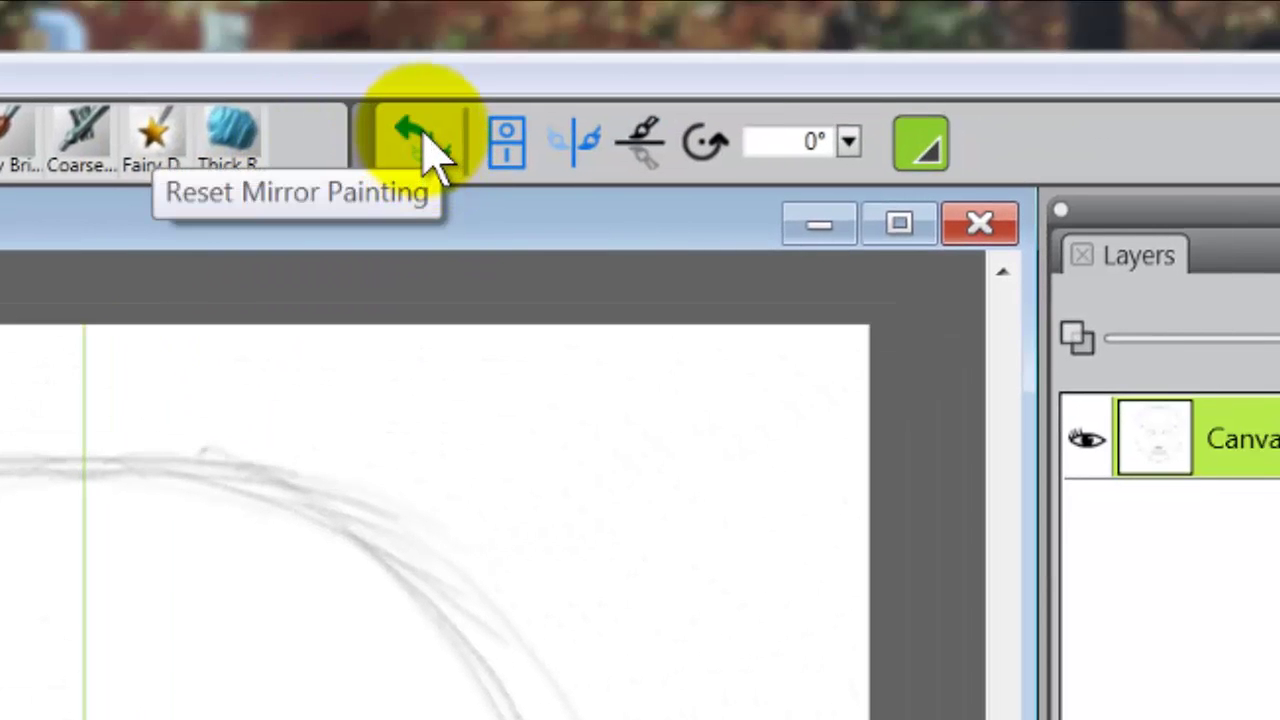
Step: Turn off mirror painting and add darker iris strokes to both eyes
click(425, 145)
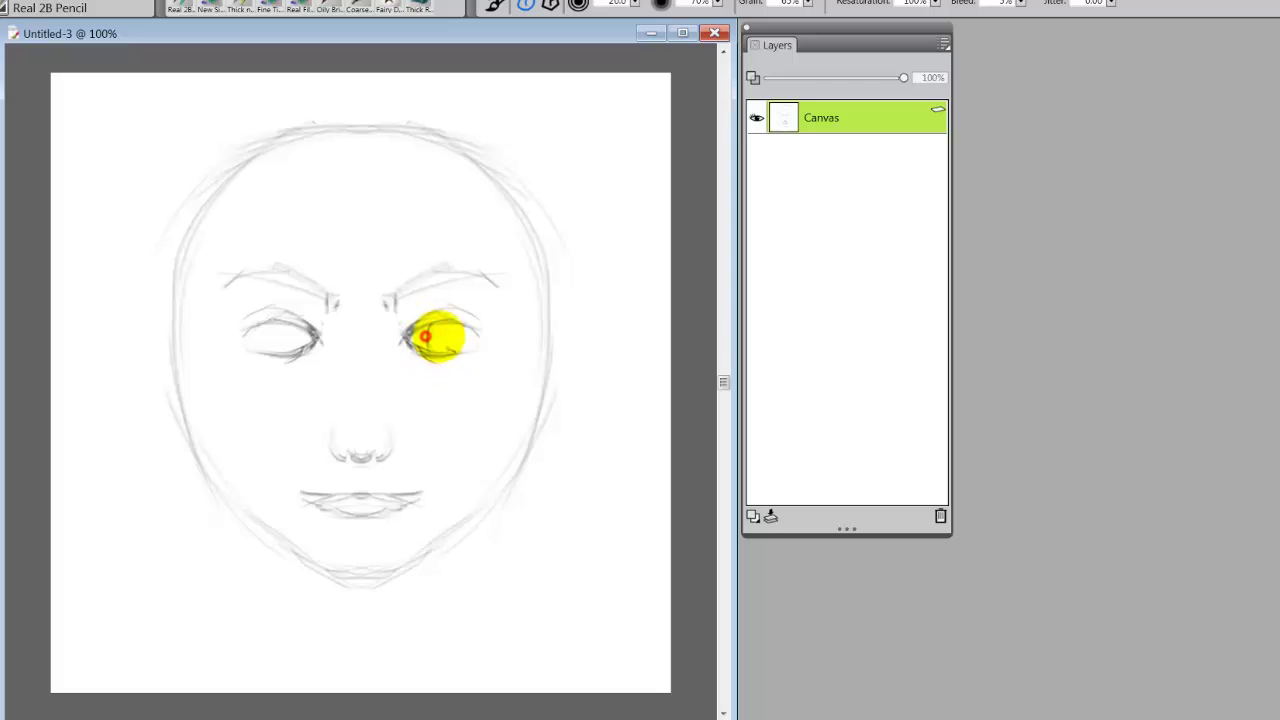
mouse_move(450, 346)
mouse_down()
mouse_move(457, 320)
mouse_move(423, 343)
mouse_move(437, 357)
mouse_up()
mouse_move(258, 330)
mouse_down()
mouse_move(286, 364)
mouse_move(286, 337)
mouse_move(258, 325)
mouse_up()
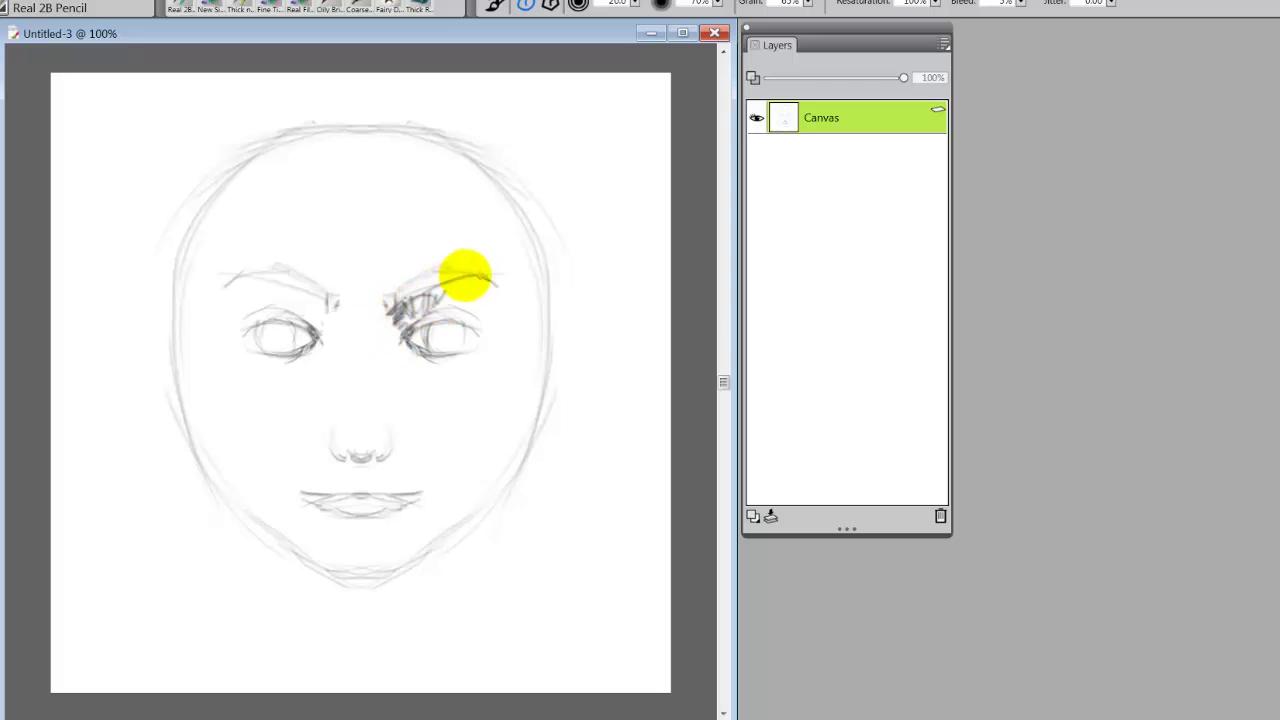
Step: Darken and extend the right eyebrow and hatch shading beside the right eye
drag(430, 286, 405, 288)
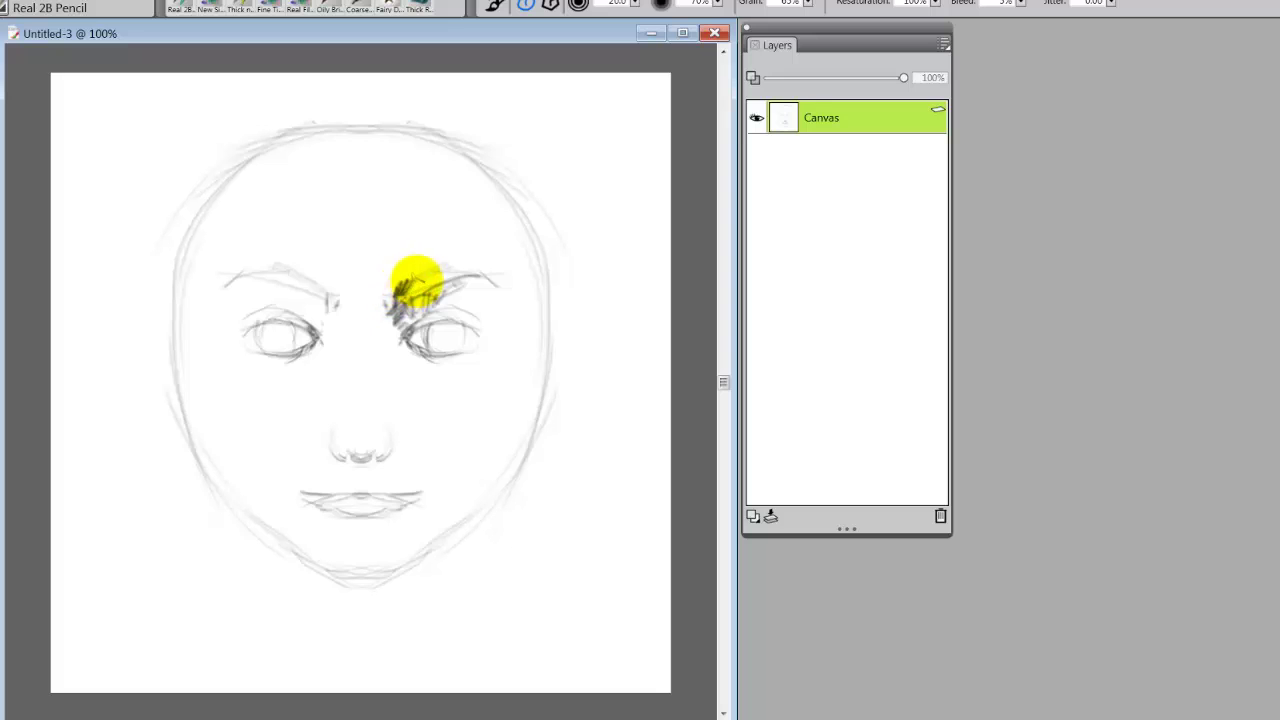
drag(506, 272, 452, 272)
drag(410, 322, 420, 330)
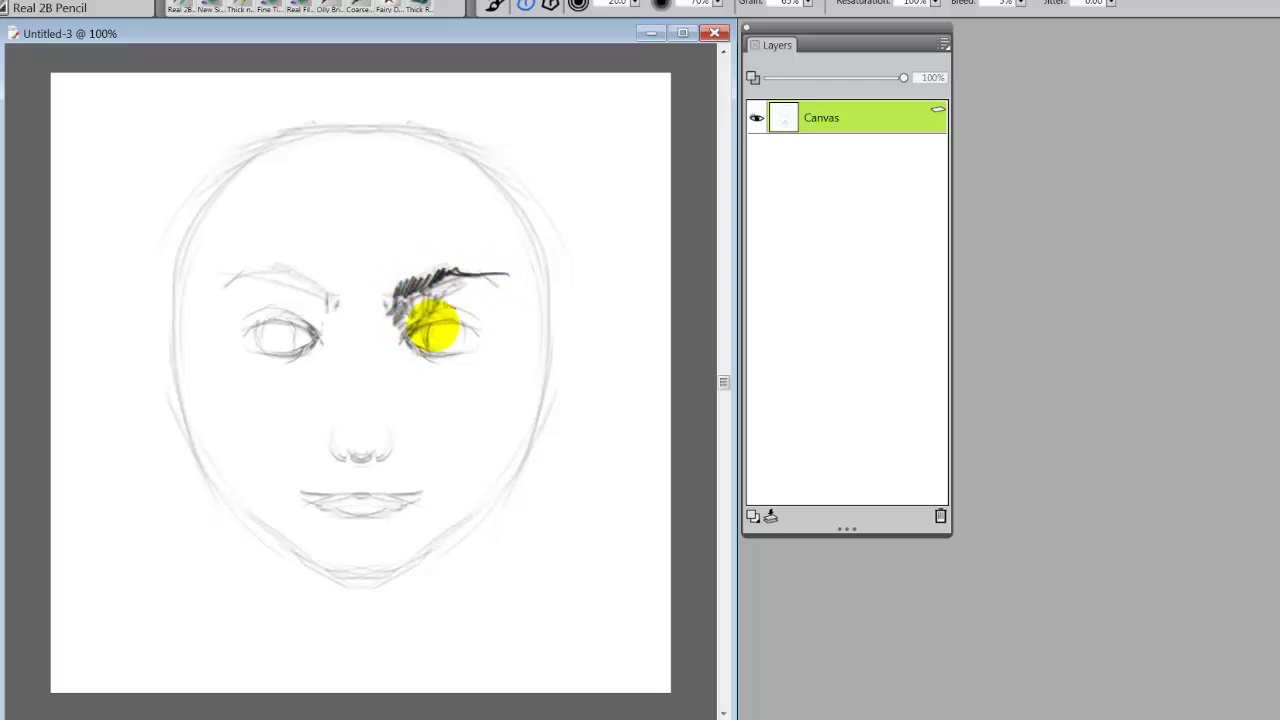
mouse_move(460, 297)
mouse_down()
mouse_move(489, 289)
mouse_move(485, 309)
mouse_move(502, 300)
mouse_move(485, 333)
mouse_move(534, 289)
mouse_move(493, 332)
mouse_move(550, 314)
mouse_up()
mouse_move(517, 360)
mouse_down()
mouse_move(480, 402)
mouse_move(540, 295)
mouse_up()
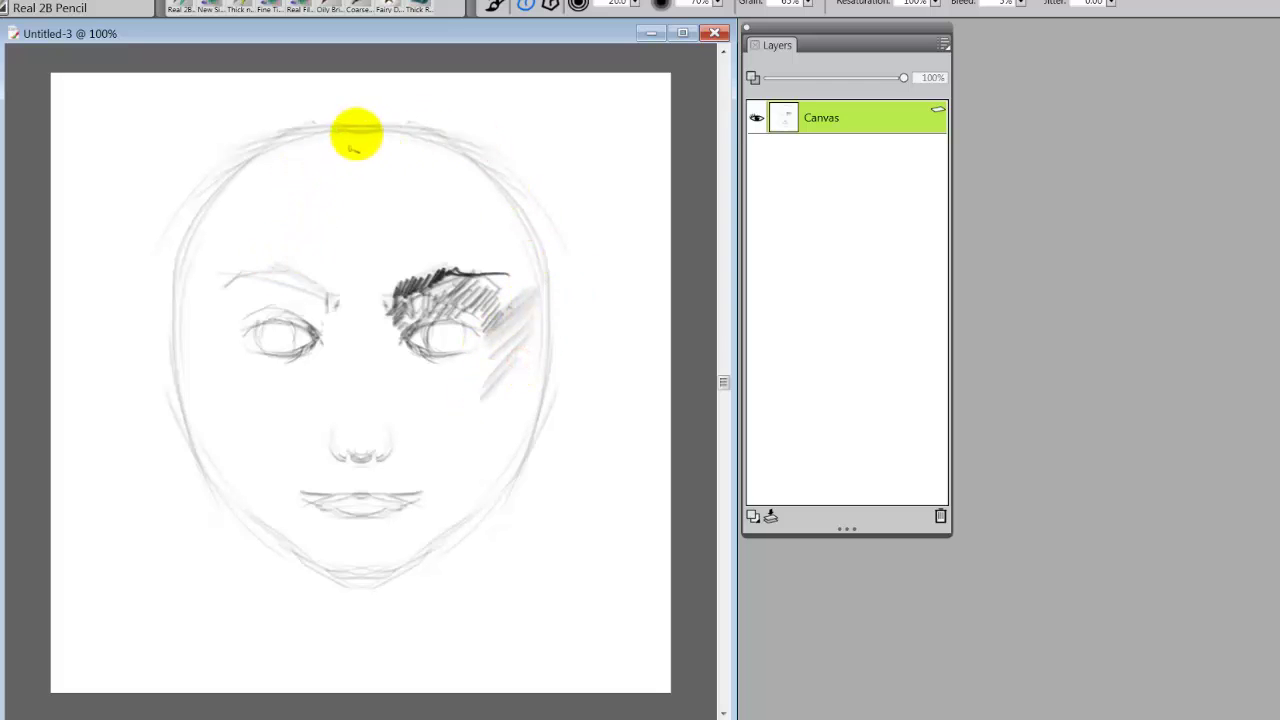
Step: Sketch hair strands across the head and darken the left head outline
mouse_move(372, 128)
mouse_down()
mouse_move(305, 225)
mouse_move(185, 275)
mouse_move(157, 308)
mouse_move(178, 455)
mouse_up()
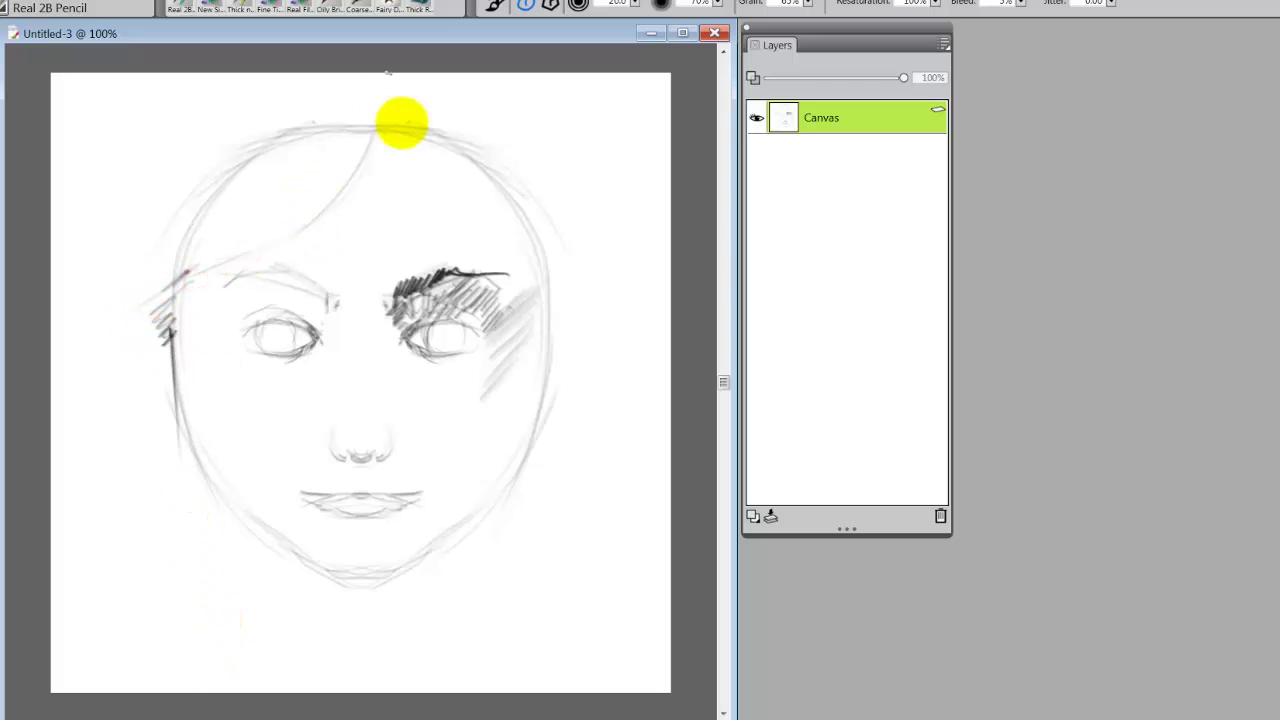
mouse_move(369, 145)
mouse_down()
mouse_move(474, 192)
mouse_move(465, 206)
mouse_up()
mouse_move(346, 160)
mouse_down()
mouse_move(388, 184)
mouse_move(351, 157)
mouse_up()
click(167, 170)
drag(167, 170, 143, 246)
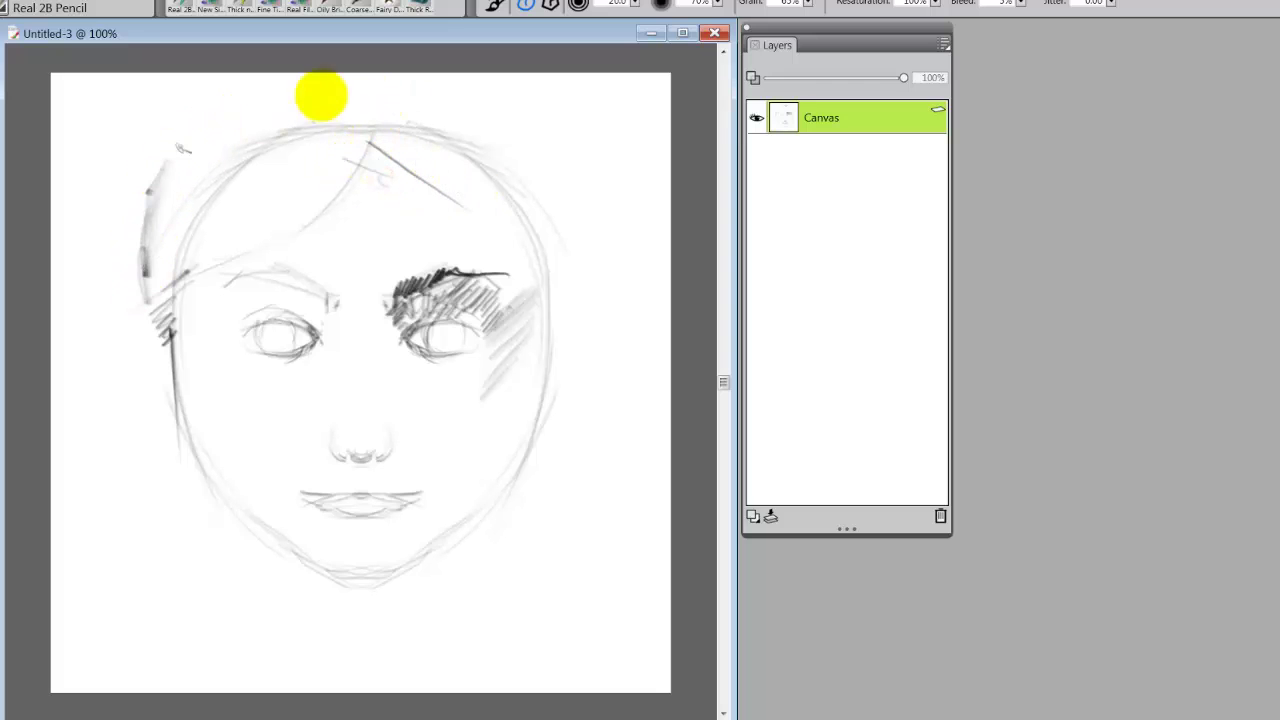
mouse_move(349, 89)
mouse_down()
mouse_move(220, 116)
mouse_move(230, 110)
mouse_move(195, 140)
mouse_move(294, 100)
mouse_up()
mouse_move(386, 71)
mouse_down()
mouse_move(414, 71)
mouse_move(535, 145)
mouse_up()
click(461, 99)
mouse_move(548, 96)
mouse_down()
mouse_move(529, 423)
mouse_move(548, 200)
mouse_up()
Step: Draw a stroke to the right eyebrow's end and bolden the jawline
mouse_move(400, 150)
mouse_down()
mouse_move(530, 258)
mouse_move(555, 285)
mouse_move(542, 307)
mouse_move(564, 320)
mouse_move(532, 435)
mouse_move(538, 292)
mouse_move(534, 422)
mouse_move(510, 455)
mouse_move(530, 408)
mouse_move(470, 508)
mouse_up()
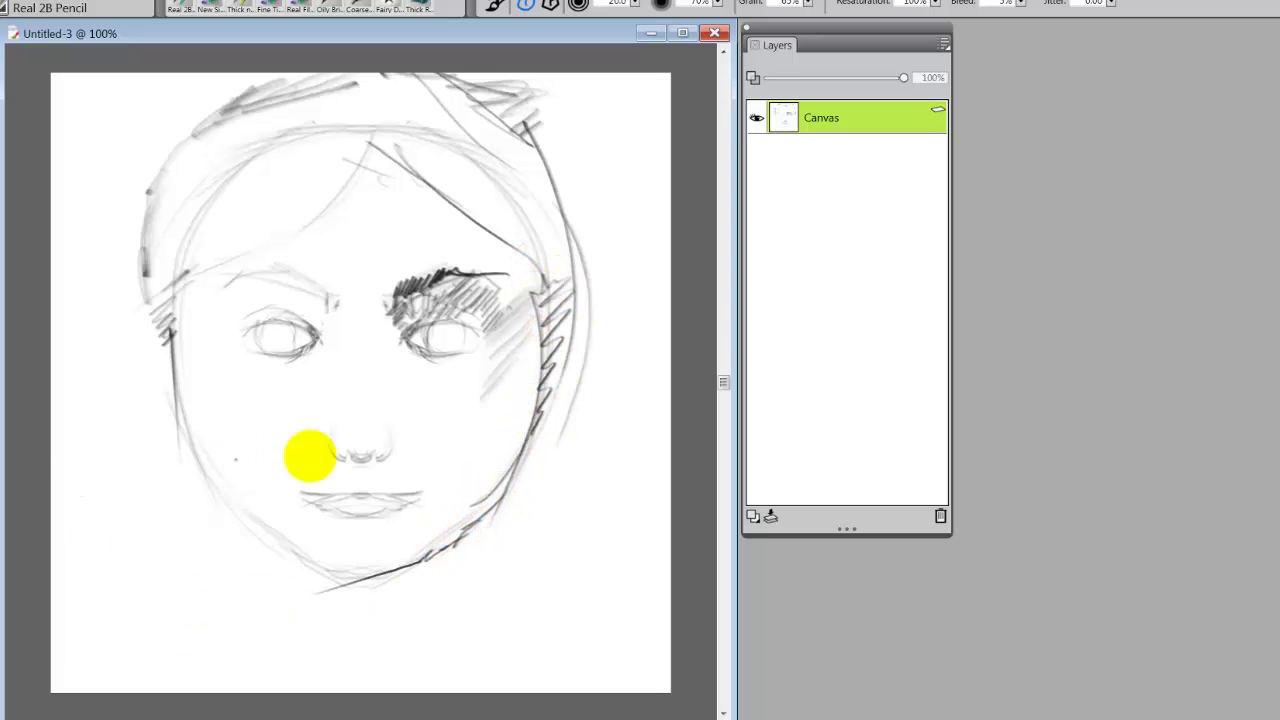
drag(300, 560, 443, 520)
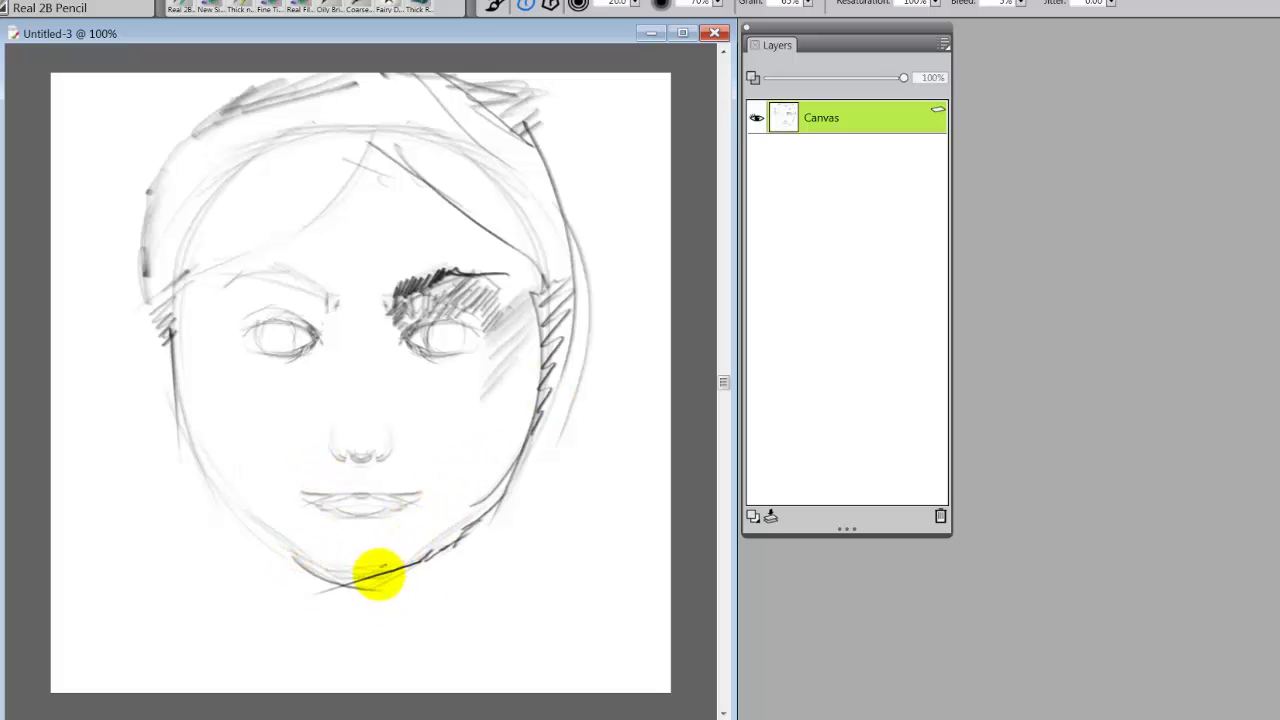
drag(346, 571, 432, 545)
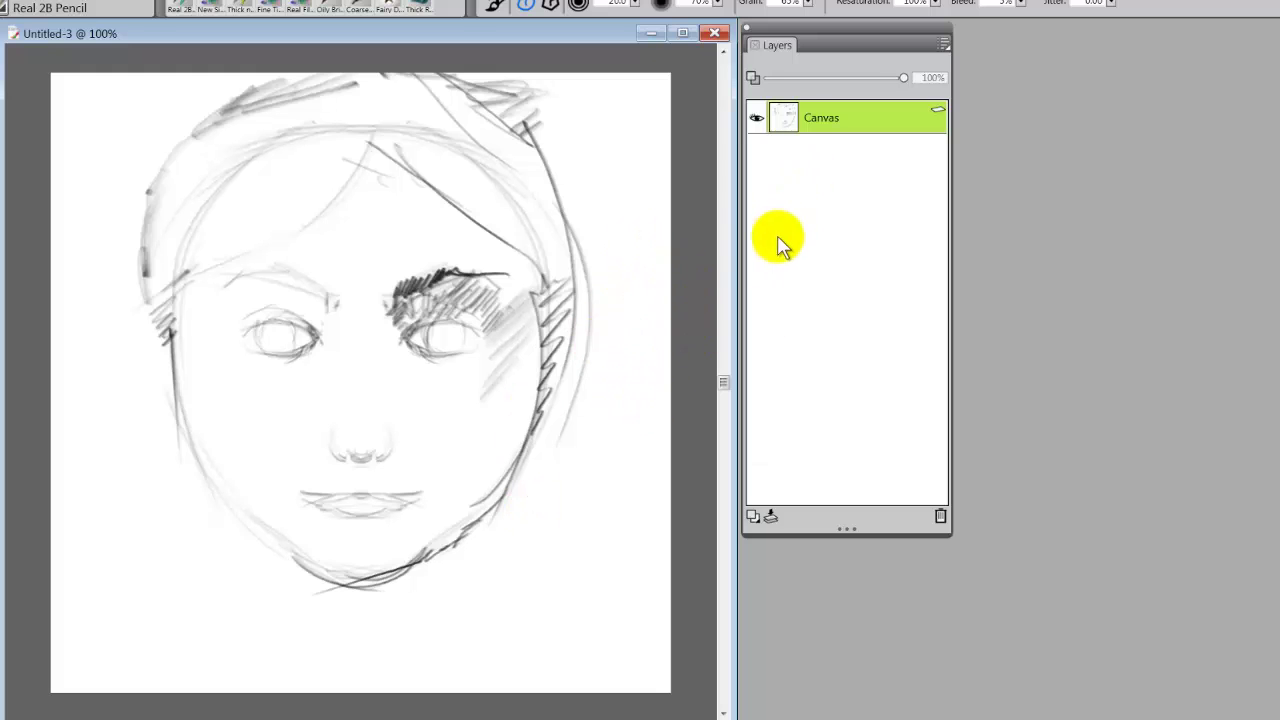
Step: Add Layer 1 above the Canvas and select the Digital Watercolor New Simple Water brush
click(752, 516)
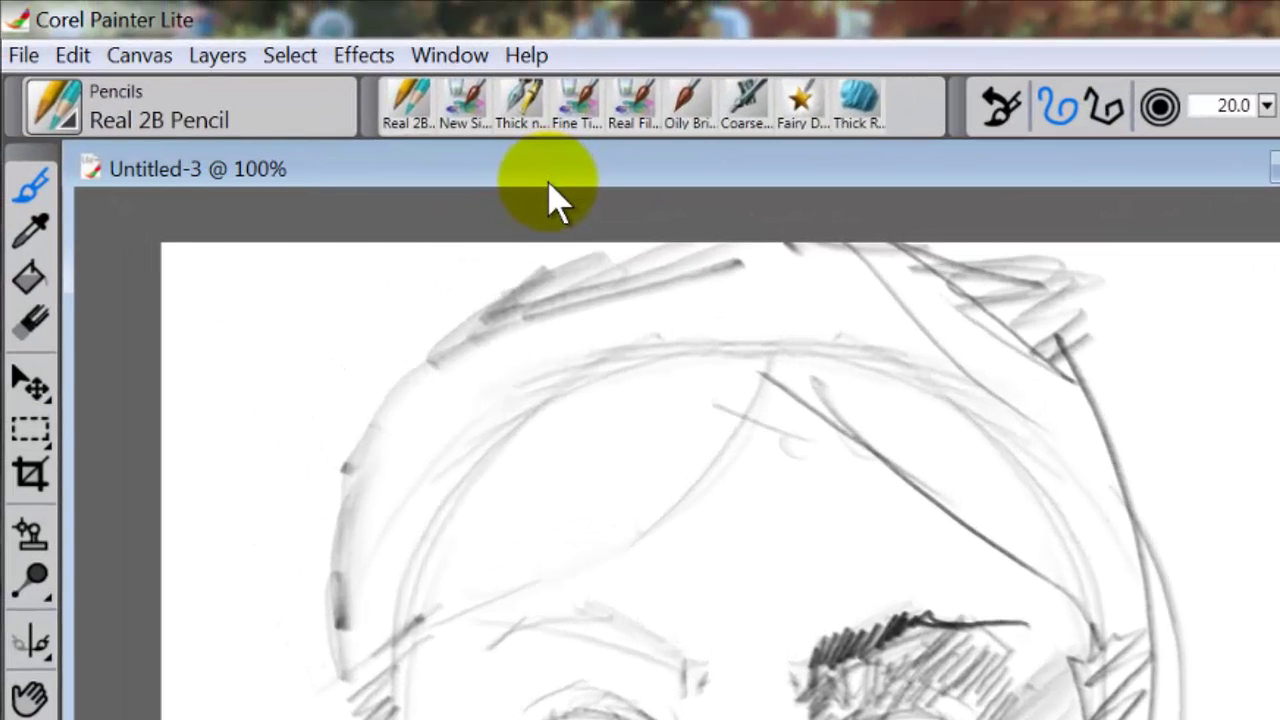
click(632, 97)
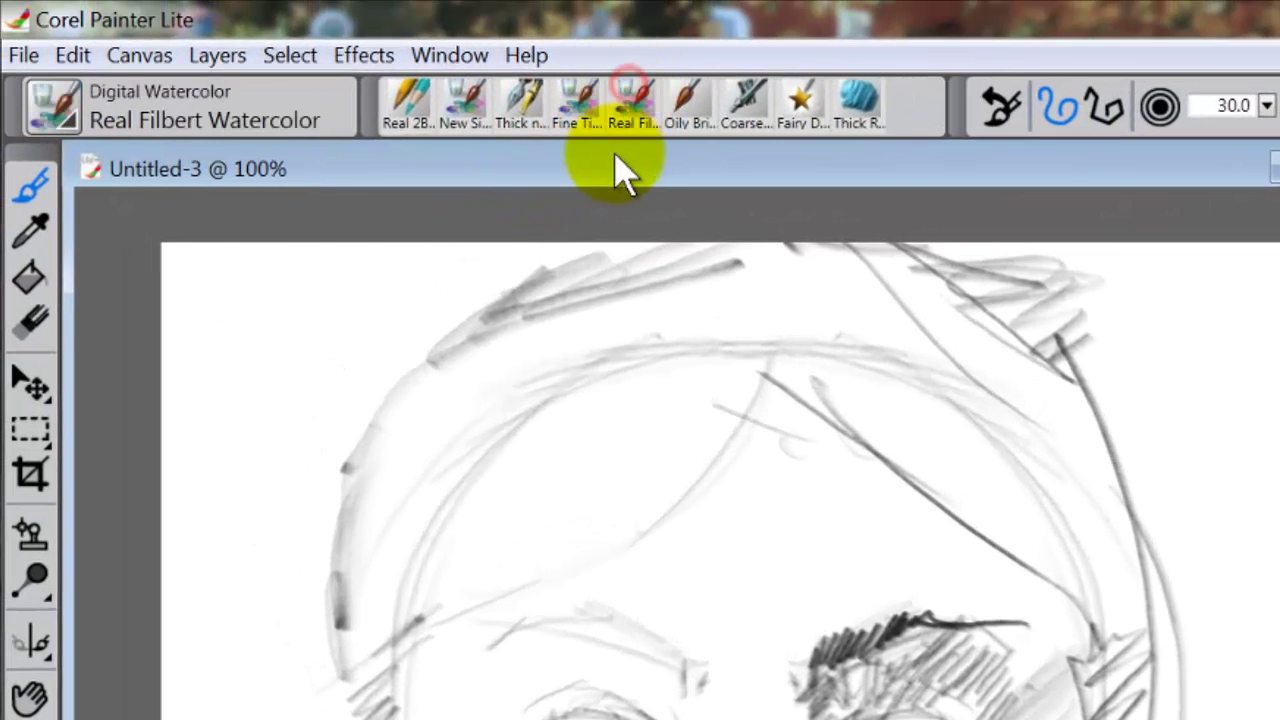
click(74, 110)
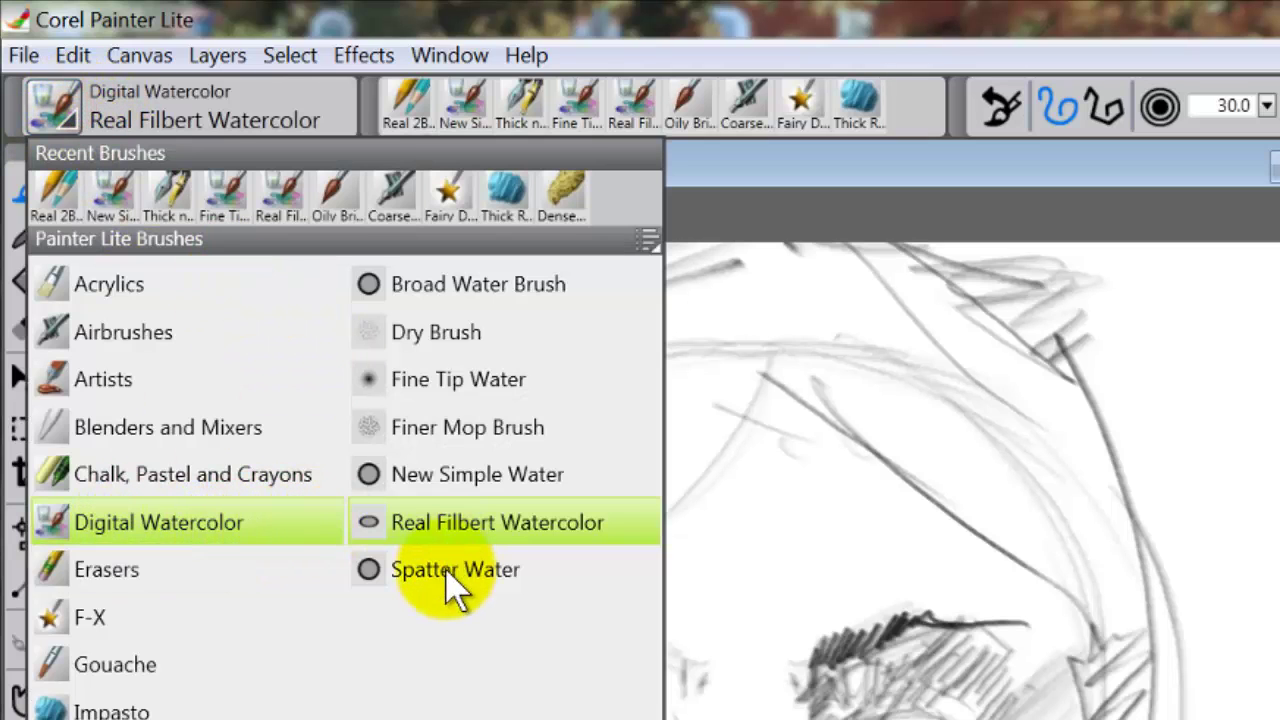
click(471, 470)
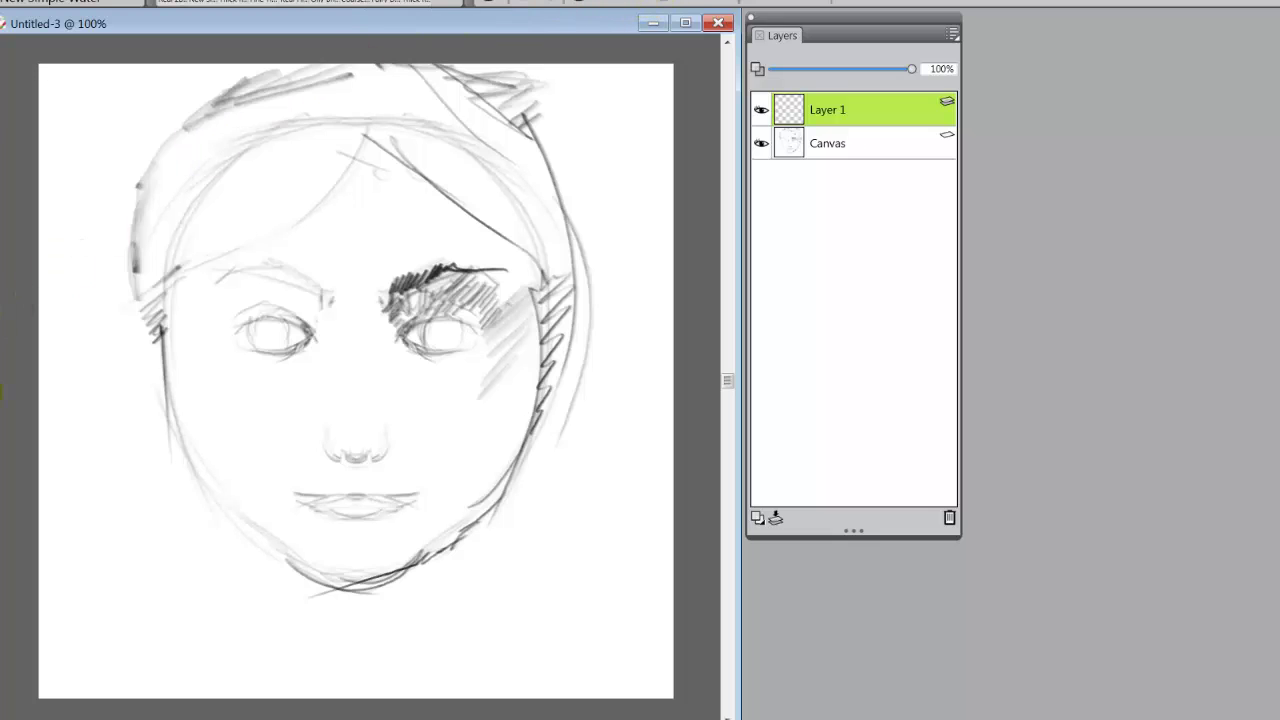
Step: Pick a skin tone and wash peach watercolor over forehead, cheeks, eyes, jaw and chin
click(57, 443)
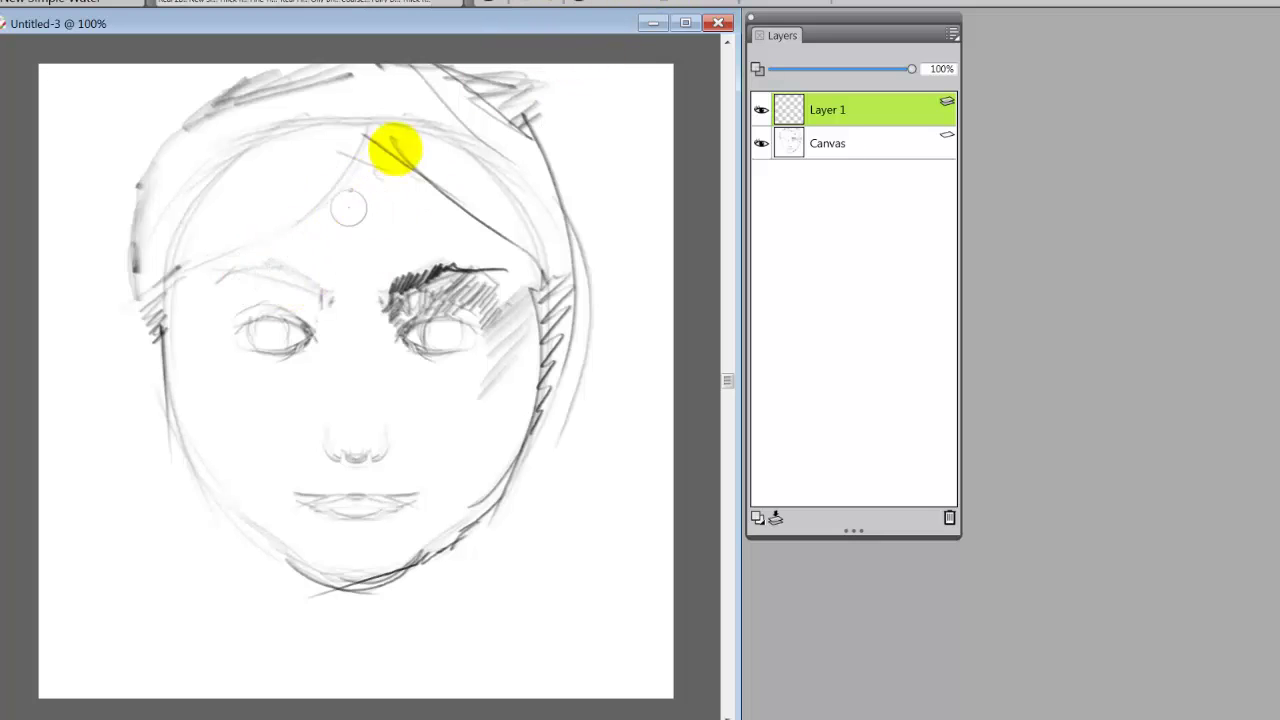
mouse_move(372, 151)
mouse_down()
mouse_move(327, 222)
mouse_move(372, 143)
mouse_move(402, 200)
mouse_move(382, 172)
mouse_move(440, 228)
mouse_move(379, 167)
mouse_move(481, 225)
mouse_move(384, 184)
mouse_move(365, 197)
mouse_move(387, 140)
mouse_move(447, 225)
mouse_move(392, 180)
mouse_move(535, 267)
mouse_move(469, 252)
mouse_move(409, 210)
mouse_move(382, 147)
mouse_move(507, 268)
mouse_move(512, 300)
mouse_move(517, 270)
mouse_move(527, 357)
mouse_move(512, 432)
mouse_move(522, 312)
mouse_move(449, 507)
mouse_move(500, 425)
mouse_move(432, 537)
mouse_move(491, 428)
mouse_move(513, 340)
mouse_move(493, 425)
mouse_move(475, 358)
mouse_move(460, 402)
mouse_move(447, 378)
mouse_move(387, 362)
mouse_move(482, 360)
mouse_move(492, 300)
mouse_move(455, 282)
mouse_move(403, 296)
mouse_move(463, 291)
mouse_move(423, 291)
mouse_move(404, 312)
mouse_move(459, 276)
mouse_move(480, 305)
mouse_move(509, 273)
mouse_move(394, 164)
mouse_move(512, 280)
mouse_move(478, 250)
mouse_move(518, 305)
mouse_move(513, 357)
mouse_move(508, 293)
mouse_move(502, 453)
mouse_move(502, 405)
mouse_move(471, 520)
mouse_move(440, 530)
mouse_move(489, 397)
mouse_move(476, 452)
mouse_move(500, 337)
mouse_move(486, 457)
mouse_move(470, 355)
mouse_move(390, 322)
mouse_move(371, 360)
mouse_move(394, 314)
mouse_move(371, 393)
mouse_move(388, 366)
mouse_move(407, 390)
mouse_up()
mouse_move(452, 428)
mouse_down()
mouse_move(416, 431)
mouse_move(384, 390)
mouse_move(376, 406)
mouse_move(392, 437)
mouse_move(414, 446)
mouse_move(450, 423)
mouse_move(406, 464)
mouse_move(388, 439)
mouse_move(393, 478)
mouse_up()
mouse_move(444, 517)
mouse_down()
mouse_move(413, 548)
mouse_move(404, 528)
mouse_move(379, 526)
mouse_move(399, 521)
mouse_move(341, 520)
mouse_move(381, 521)
mouse_move(404, 576)
mouse_move(374, 580)
mouse_move(408, 569)
mouse_move(389, 586)
mouse_move(483, 420)
mouse_move(453, 271)
mouse_move(403, 253)
mouse_move(377, 293)
mouse_move(350, 275)
mouse_move(309, 281)
mouse_move(381, 276)
mouse_move(251, 258)
mouse_up()
mouse_move(293, 300)
mouse_down()
mouse_move(237, 286)
mouse_move(256, 292)
mouse_move(235, 307)
mouse_move(320, 316)
mouse_move(324, 386)
mouse_move(322, 348)
mouse_move(289, 369)
mouse_move(227, 361)
mouse_move(252, 368)
mouse_move(218, 346)
mouse_move(203, 356)
mouse_move(199, 315)
mouse_move(188, 345)
mouse_move(186, 314)
mouse_move(171, 316)
mouse_move(196, 426)
mouse_move(189, 260)
mouse_move(215, 476)
mouse_move(167, 336)
mouse_move(251, 511)
mouse_move(233, 492)
mouse_move(291, 576)
mouse_move(209, 436)
mouse_move(190, 371)
mouse_move(200, 368)
mouse_move(220, 371)
mouse_move(213, 413)
mouse_move(233, 506)
mouse_move(257, 505)
mouse_move(313, 584)
mouse_move(288, 525)
mouse_move(312, 556)
mouse_up()
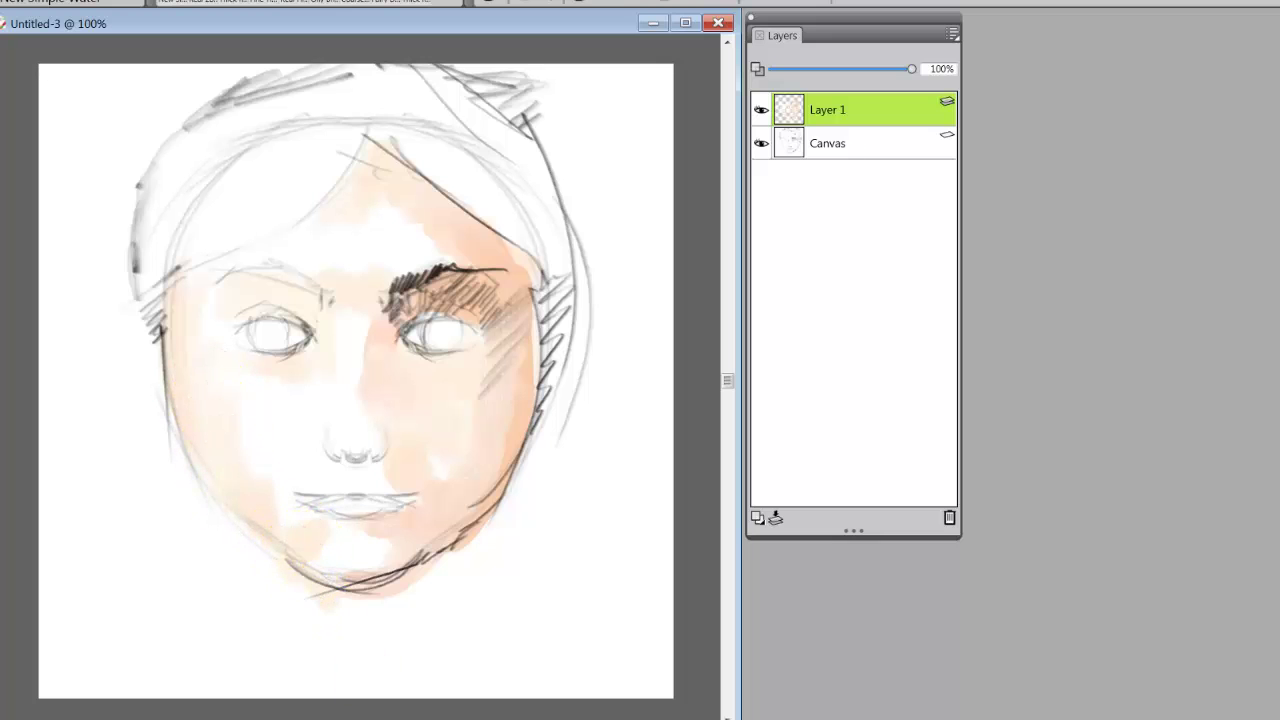
mouse_move(303, 425)
mouse_down()
mouse_move(283, 451)
mouse_move(330, 530)
mouse_move(300, 522)
mouse_move(350, 540)
mouse_up()
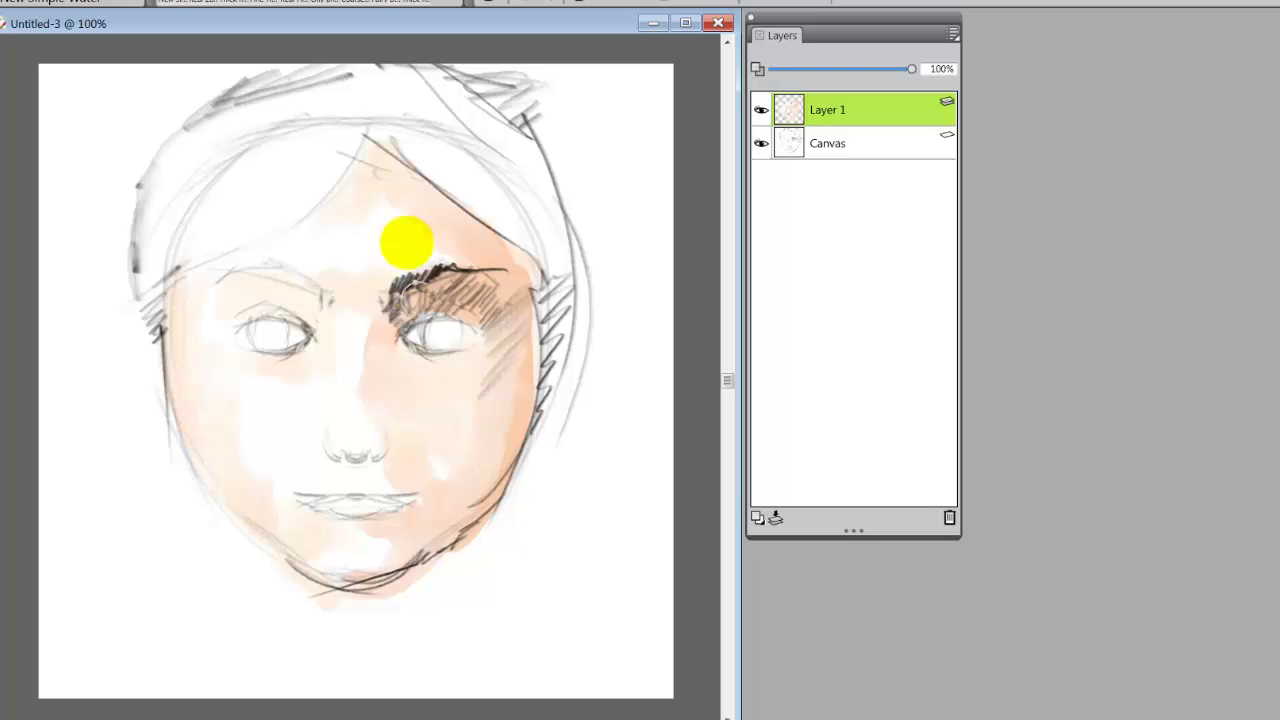
mouse_move(402, 207)
mouse_down()
mouse_move(451, 323)
mouse_move(403, 294)
mouse_move(369, 380)
mouse_move(384, 535)
mouse_move(412, 443)
mouse_move(537, 294)
mouse_move(368, 347)
mouse_up()
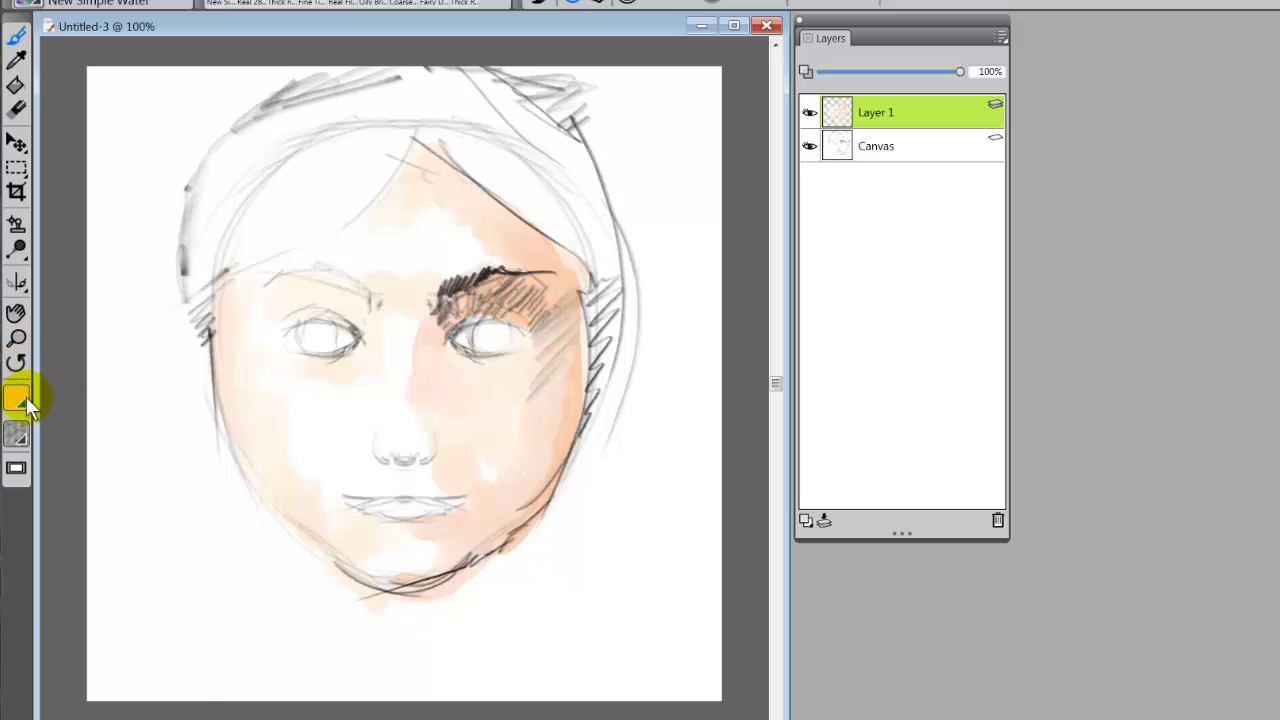
Step: Choose a pale green swatch, adjust it in the Color panel, then undo and redo a stroke
click(18, 398)
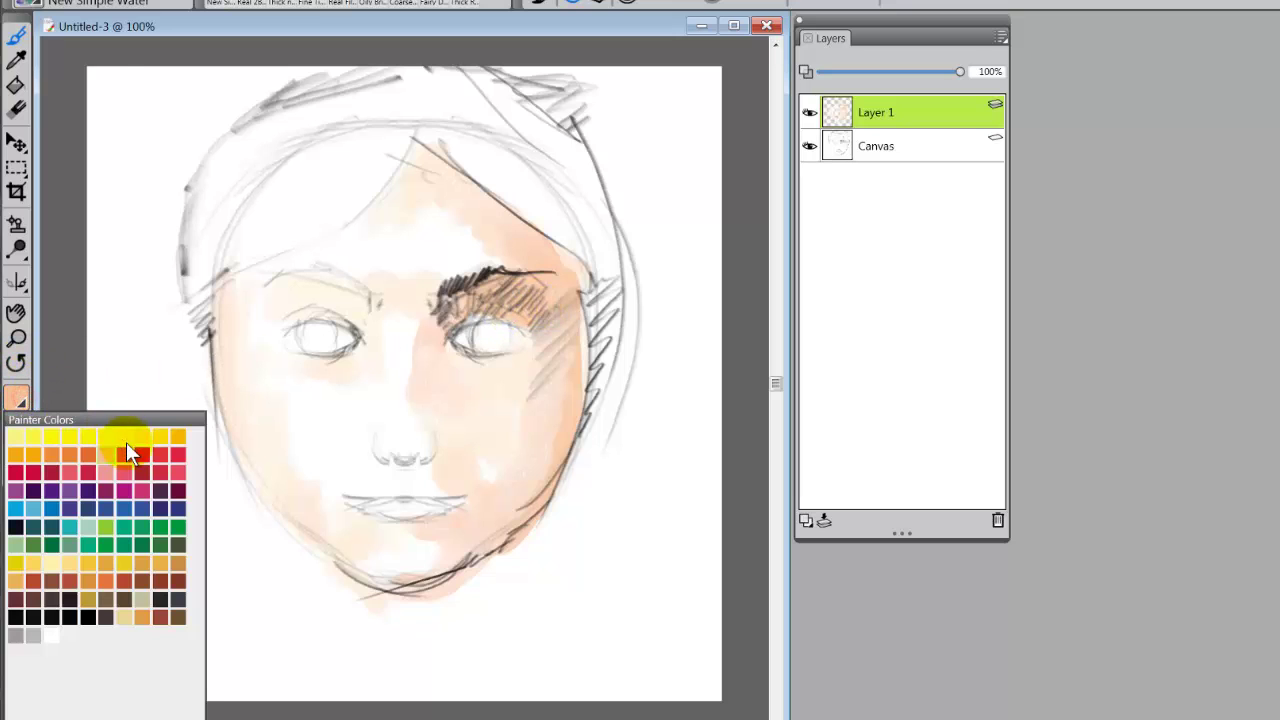
click(104, 527)
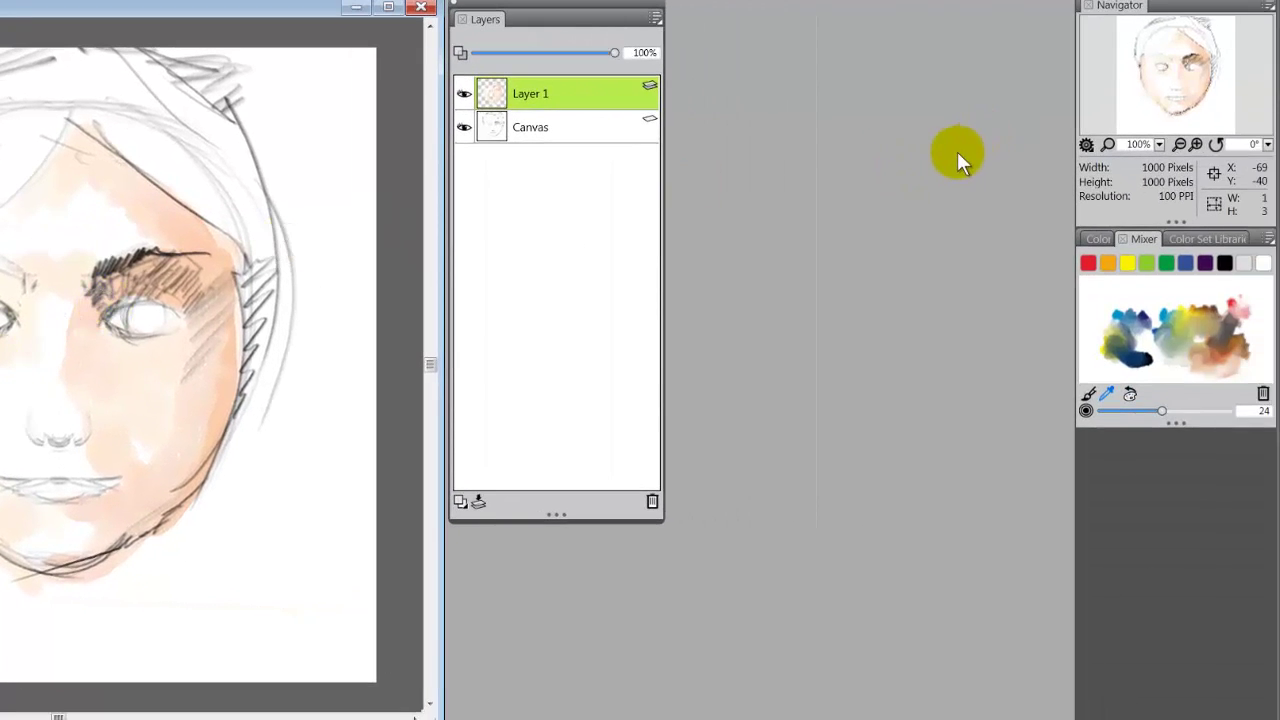
click(1097, 240)
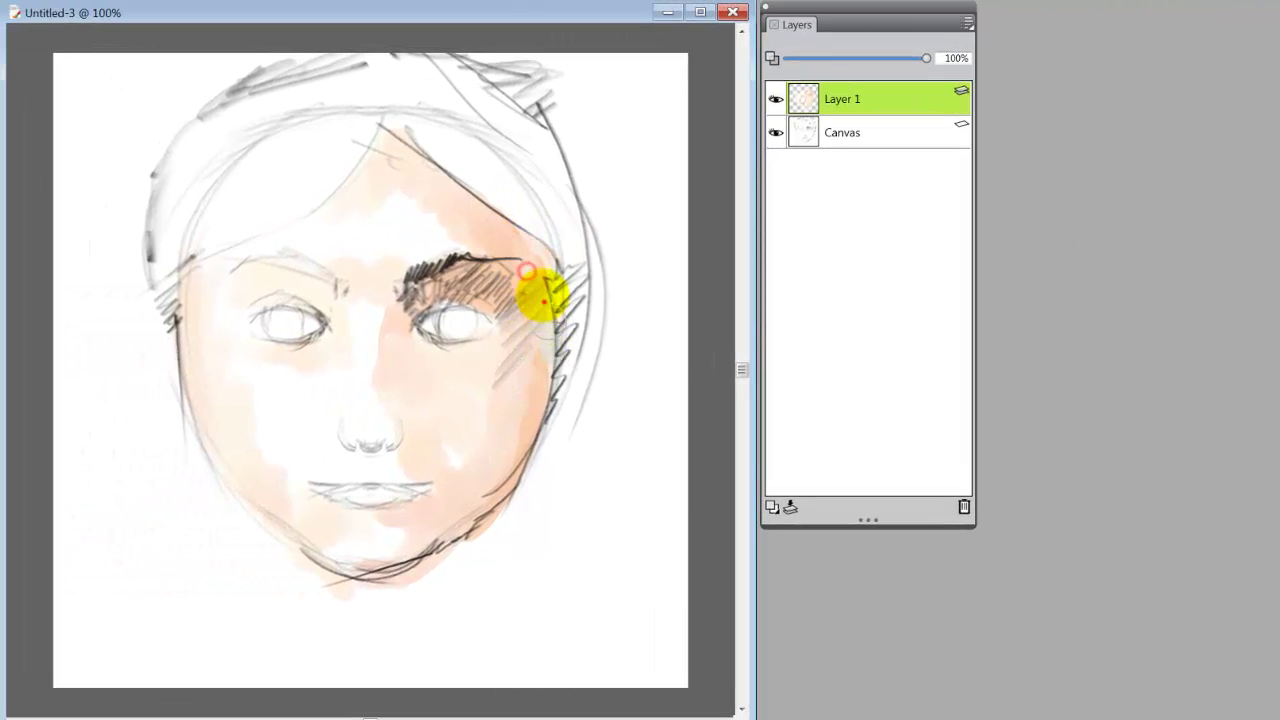
mouse_move(543, 300)
mouse_down()
mouse_move(542, 389)
mouse_move(511, 471)
mouse_move(534, 326)
mouse_move(564, 290)
mouse_move(557, 354)
mouse_up()
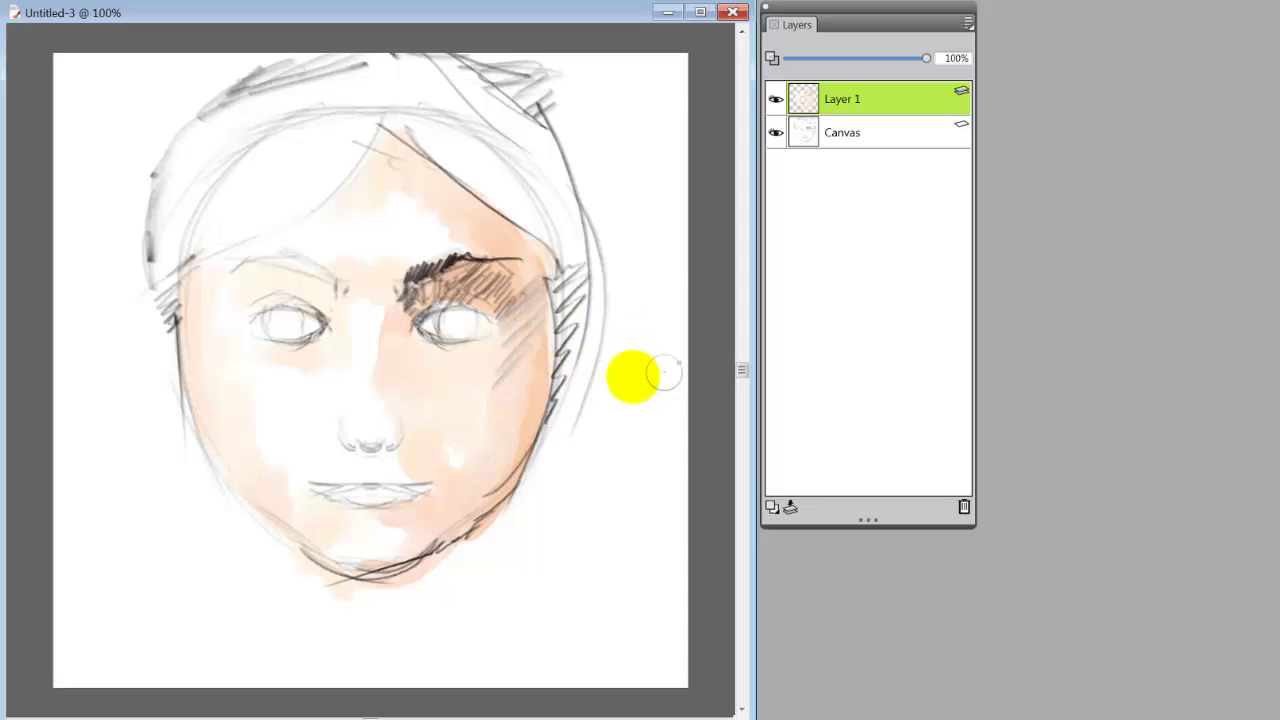
key(ctrl+z)
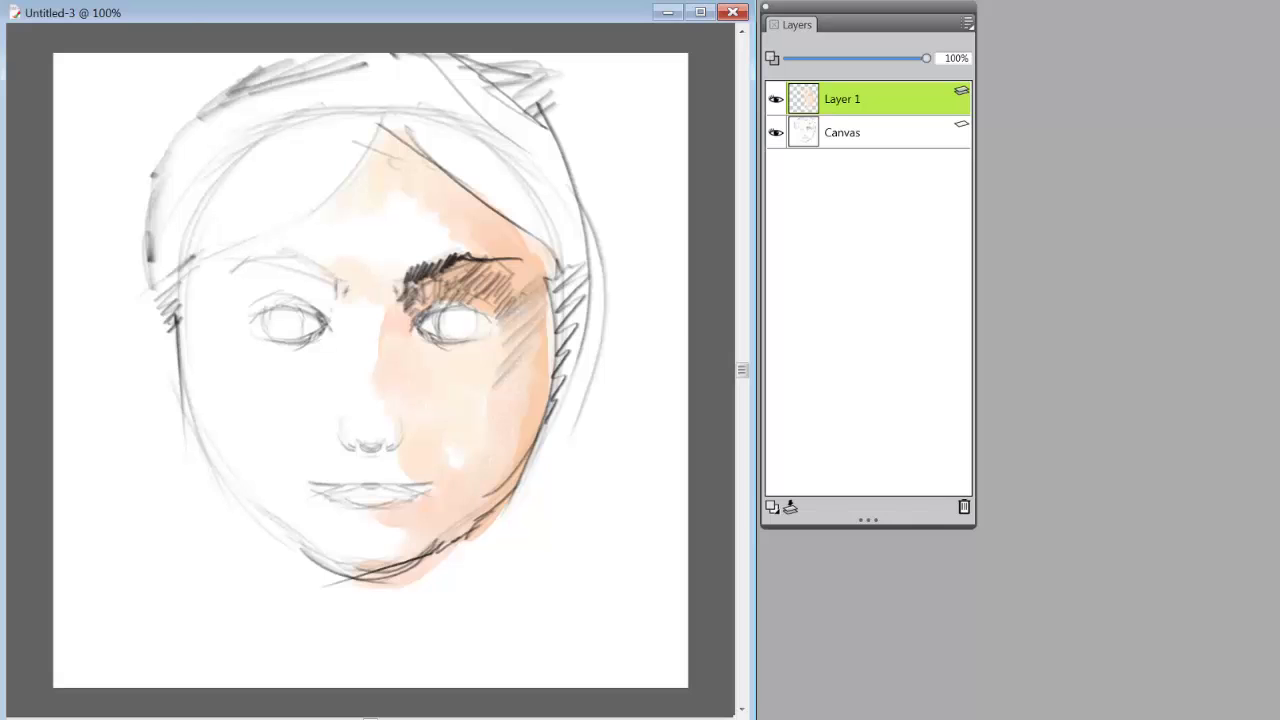
click(28, 6)
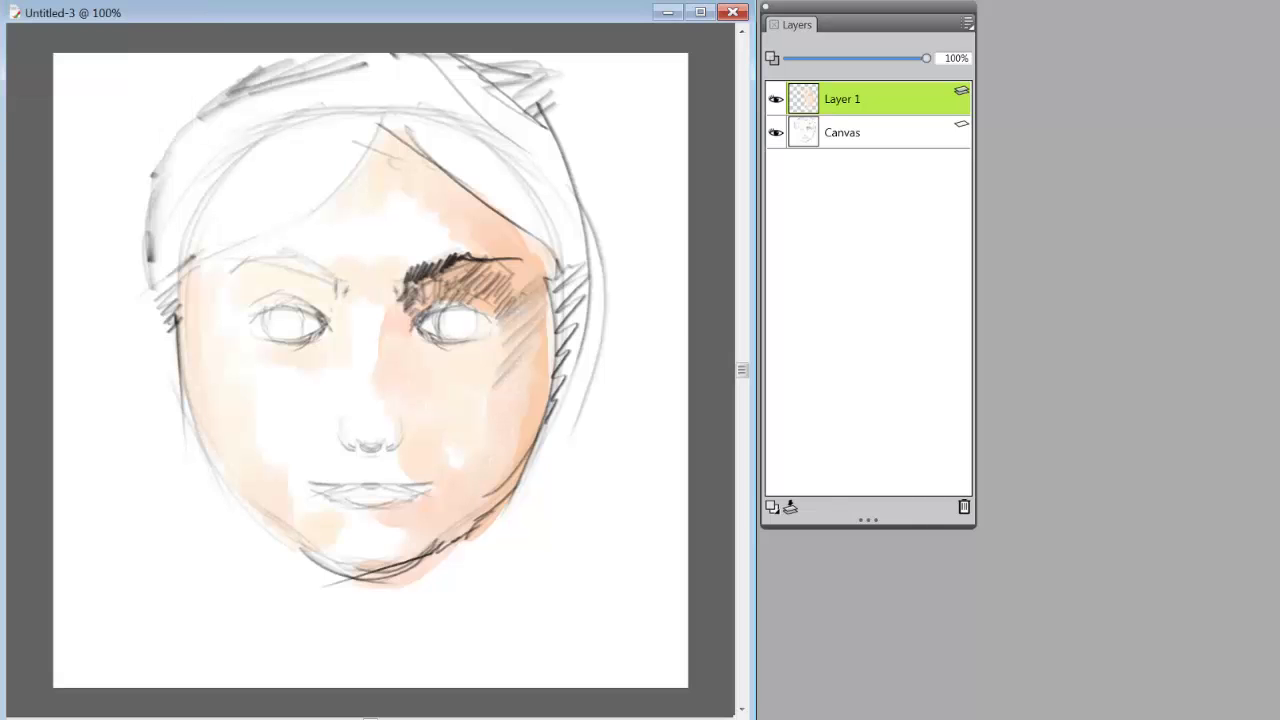
Step: Add Layer 2 and glaze pale green watercolor over the right cheek, eyebrow and forehead
click(771, 506)
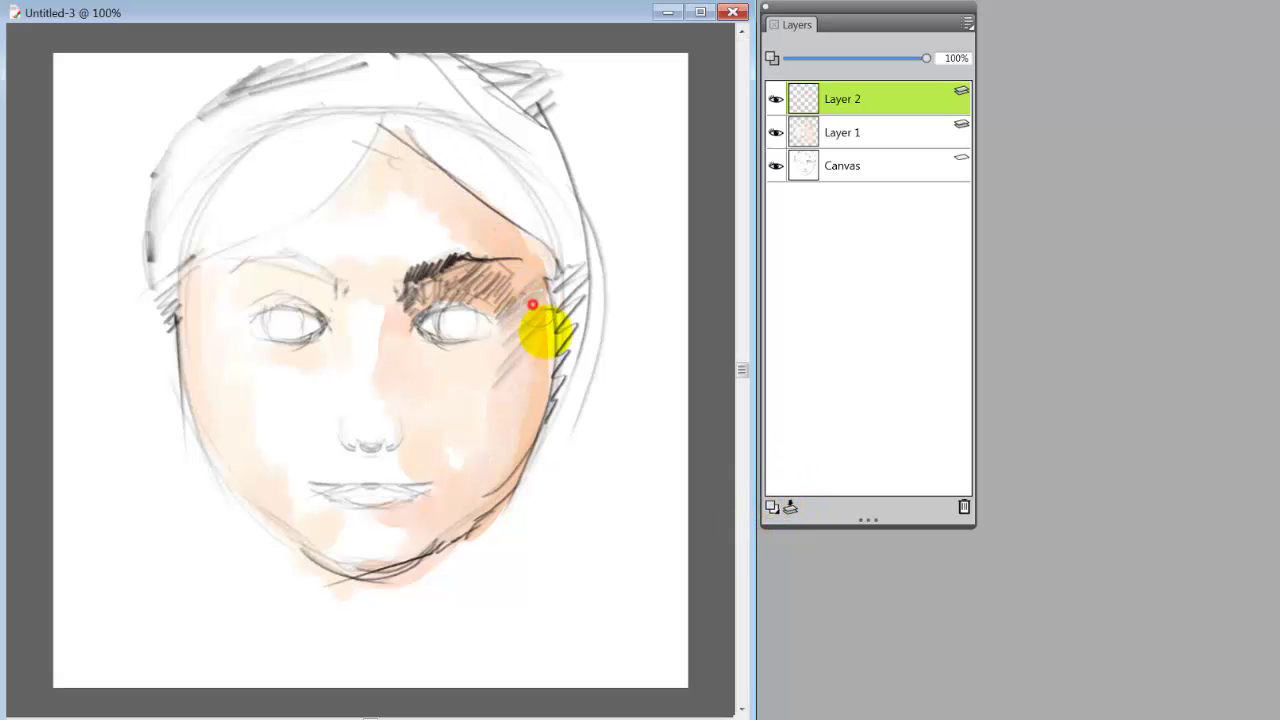
mouse_move(537, 360)
mouse_down()
mouse_move(536, 271)
mouse_move(547, 383)
mouse_move(519, 414)
mouse_move(511, 366)
mouse_move(522, 383)
mouse_move(497, 472)
mouse_move(504, 421)
mouse_move(492, 414)
mouse_move(444, 444)
mouse_move(482, 471)
mouse_move(457, 507)
mouse_move(458, 483)
mouse_move(496, 489)
mouse_move(516, 427)
mouse_move(517, 351)
mouse_move(511, 294)
mouse_move(453, 293)
mouse_move(479, 283)
mouse_move(508, 301)
mouse_move(533, 277)
mouse_move(420, 287)
mouse_move(477, 277)
mouse_up()
drag(489, 214, 535, 262)
mouse_move(443, 208)
mouse_down()
mouse_move(420, 194)
mouse_move(500, 274)
mouse_move(515, 233)
mouse_move(434, 189)
mouse_move(500, 297)
mouse_move(431, 277)
mouse_move(549, 297)
mouse_move(491, 503)
mouse_move(513, 461)
mouse_up()
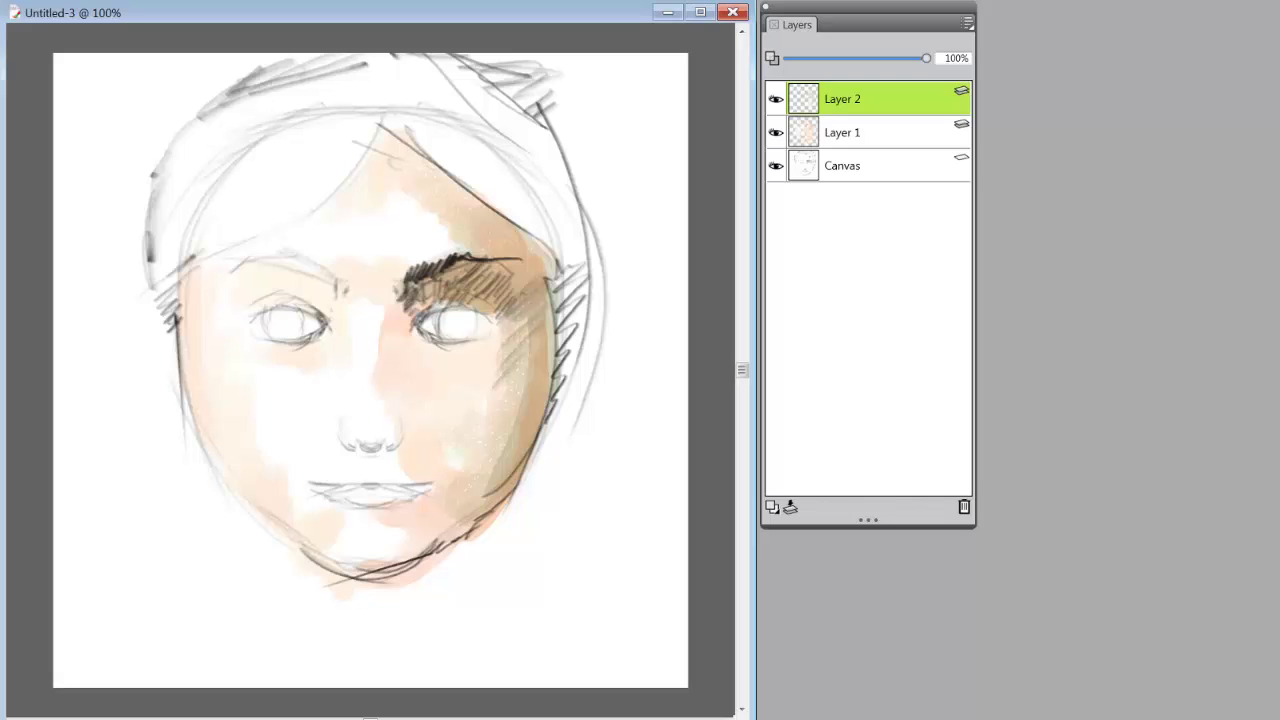
click(1055, 686)
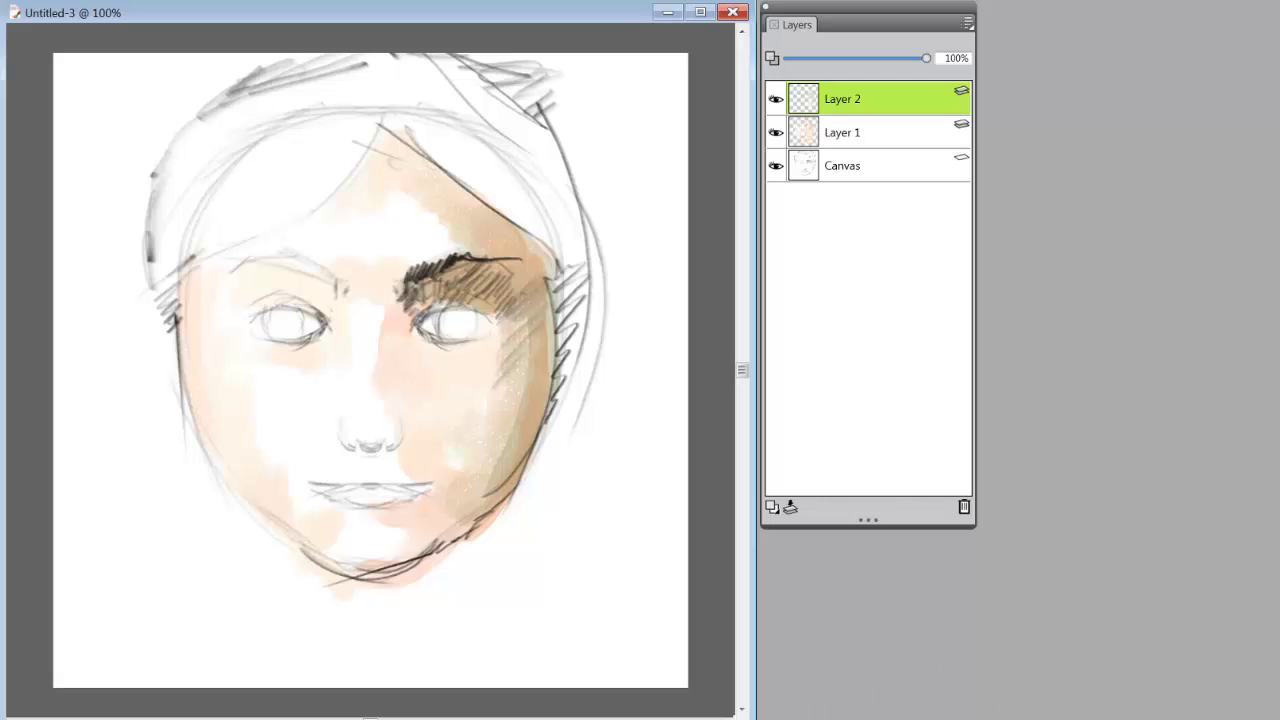